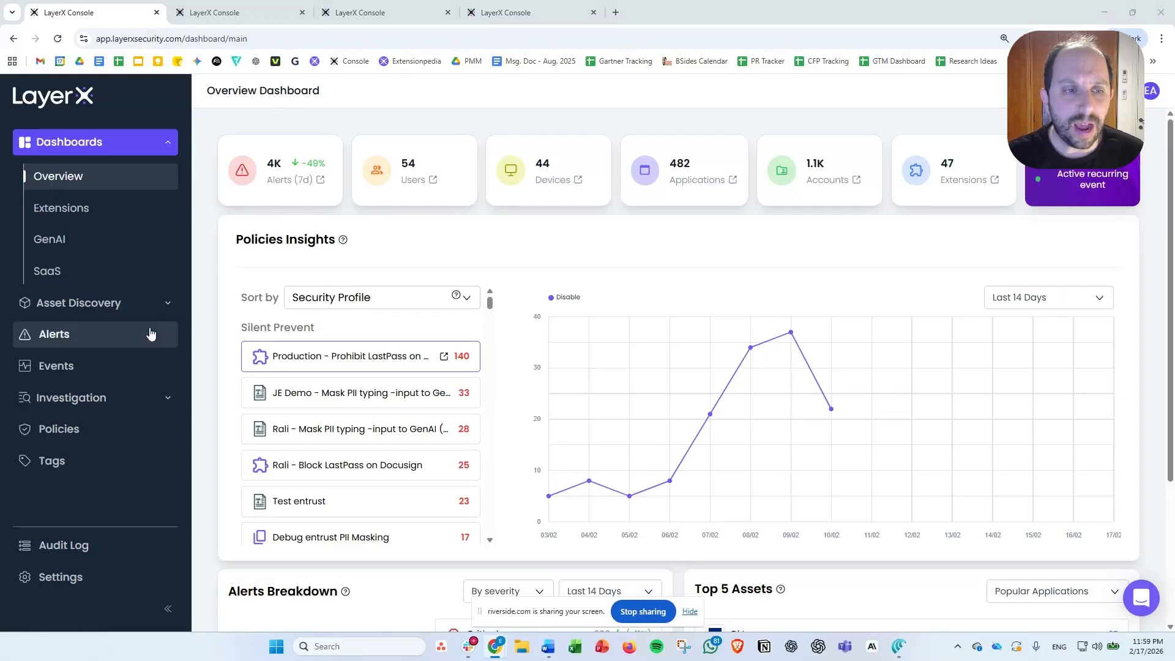
Filter the Browsers inventory in Asset Discovery to the browser types Dia, Genspark, Comet and Atlas.
left_click(163, 314)
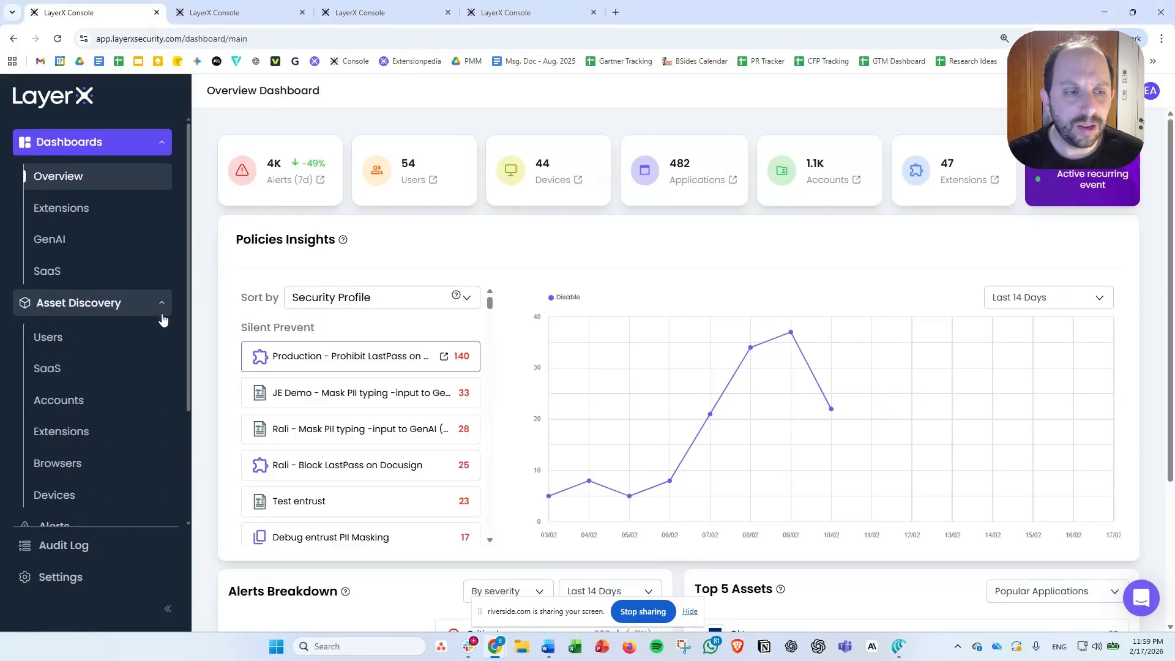
left_click(92, 468)
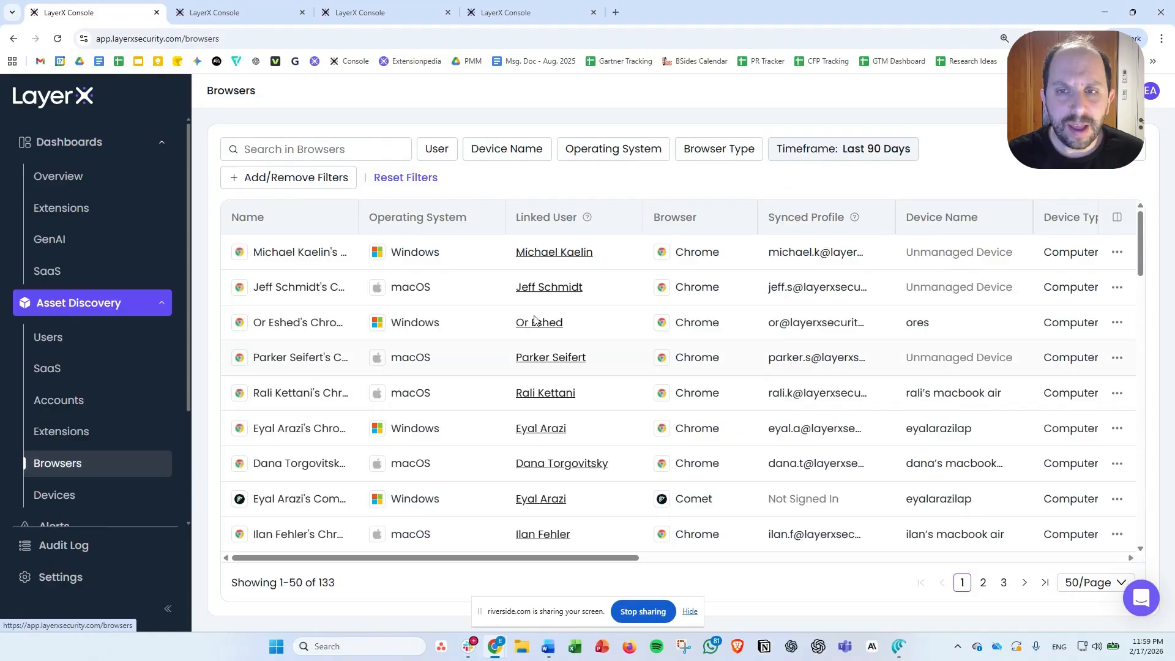
left_click(714, 150)
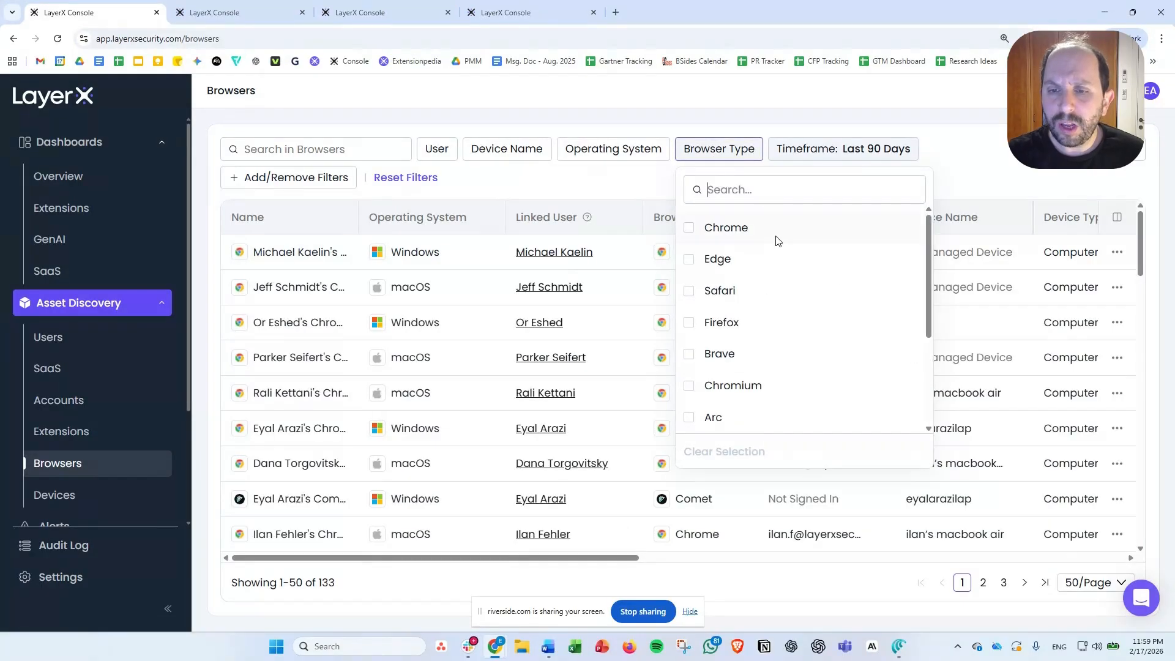
scroll(781, 241, "down", 3)
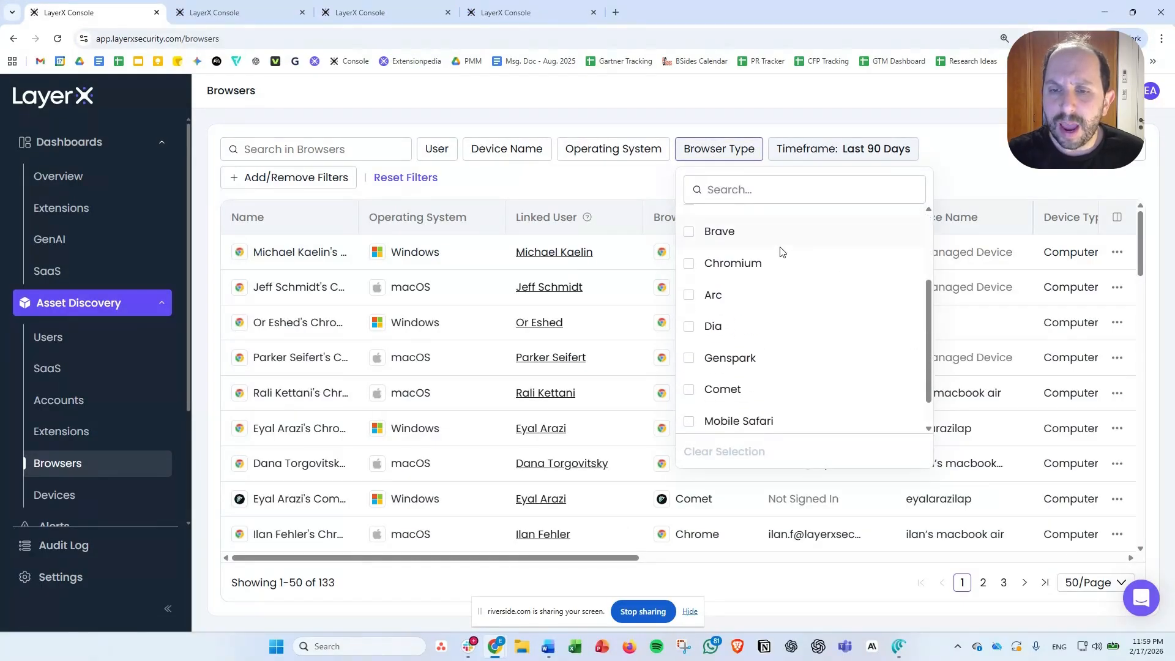
left_click(692, 327)
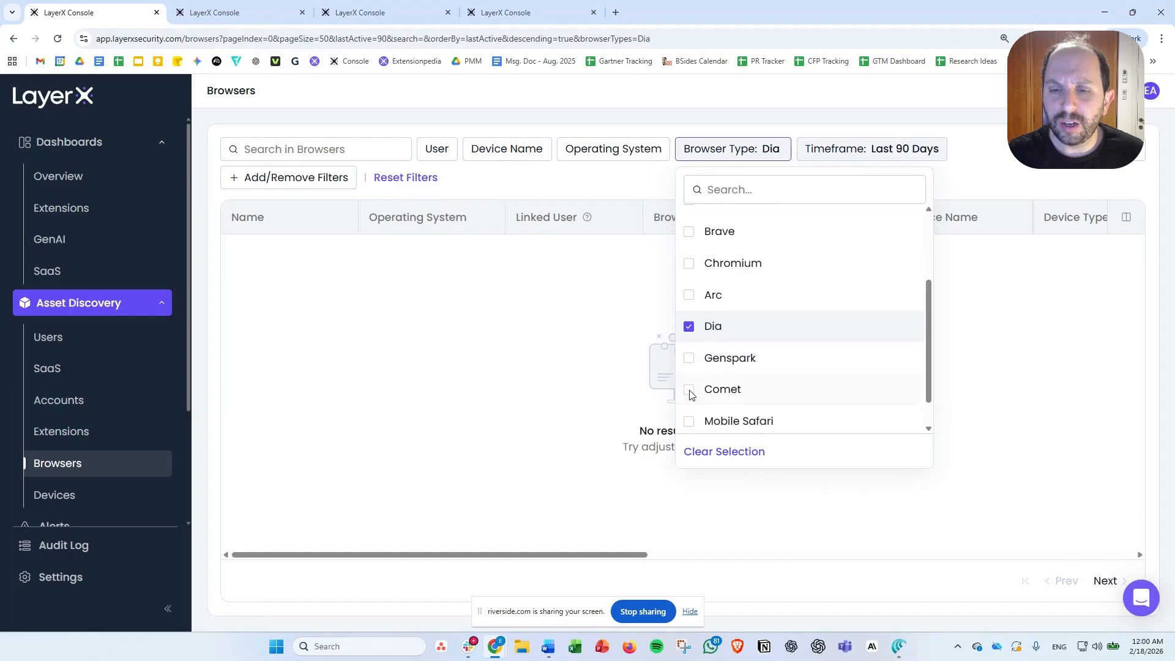
left_click(689, 359)
left_click(690, 391)
scroll(691, 391, "down", 1)
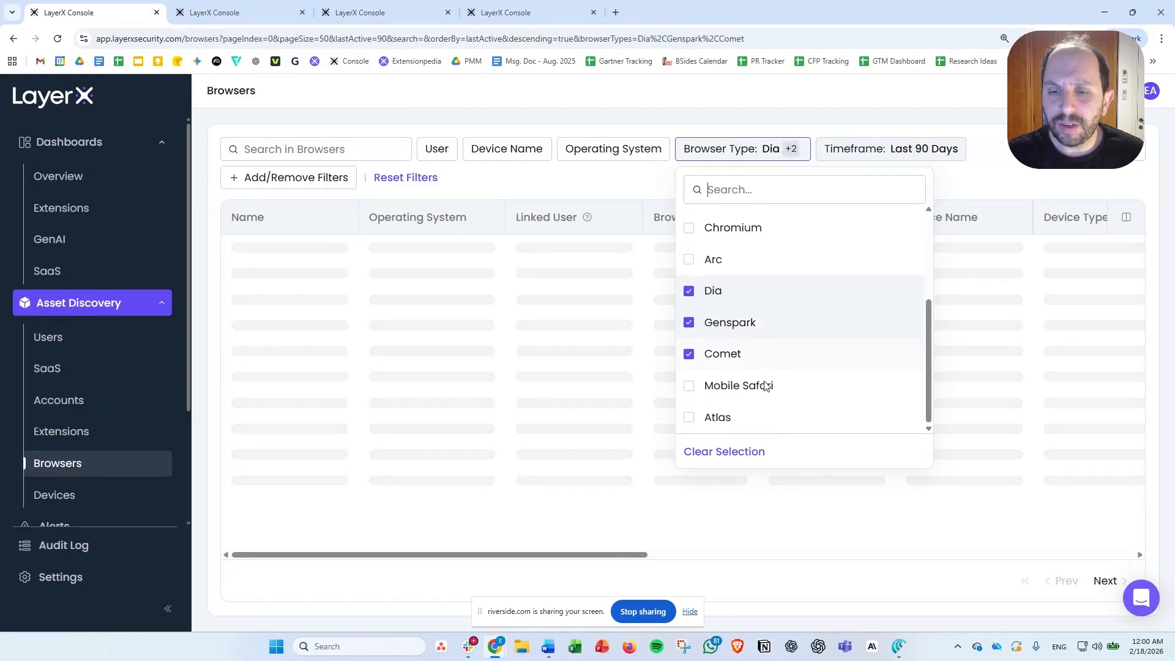
left_click(690, 420)
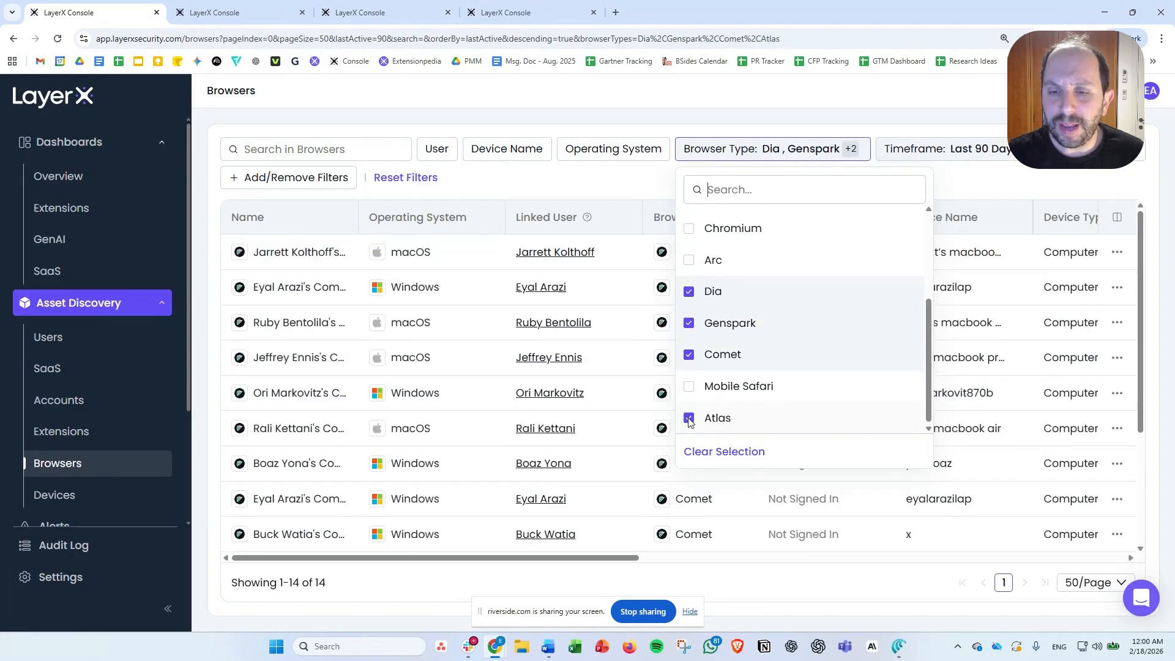
left_click(1019, 180)
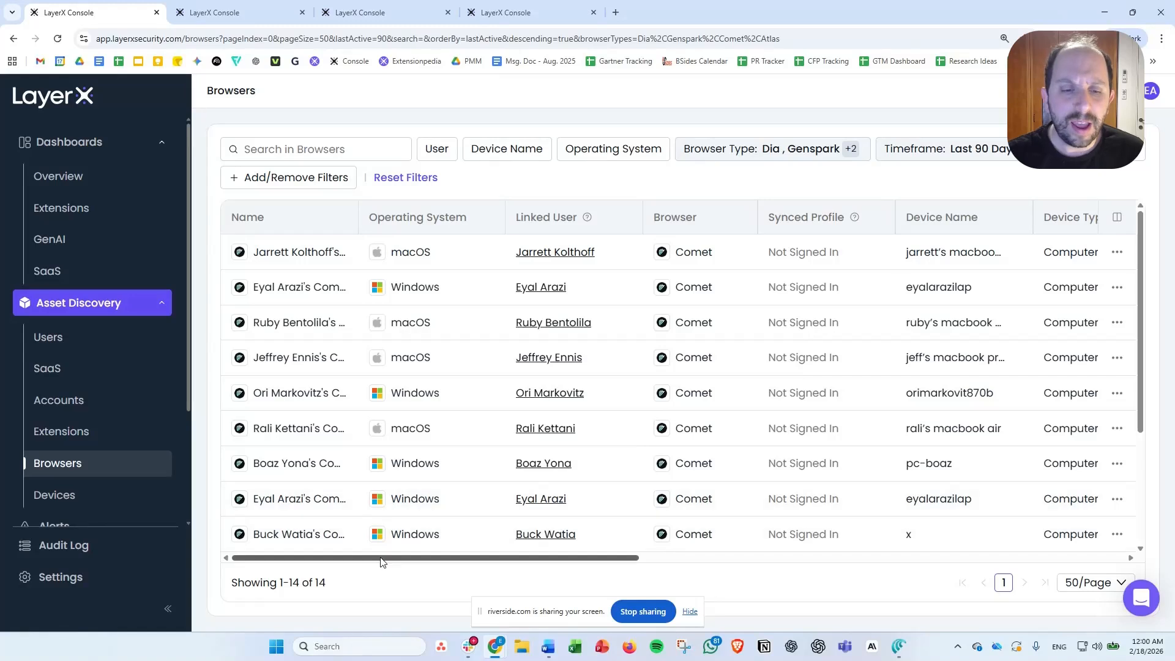
left_click_drag(380, 562, 573, 184)
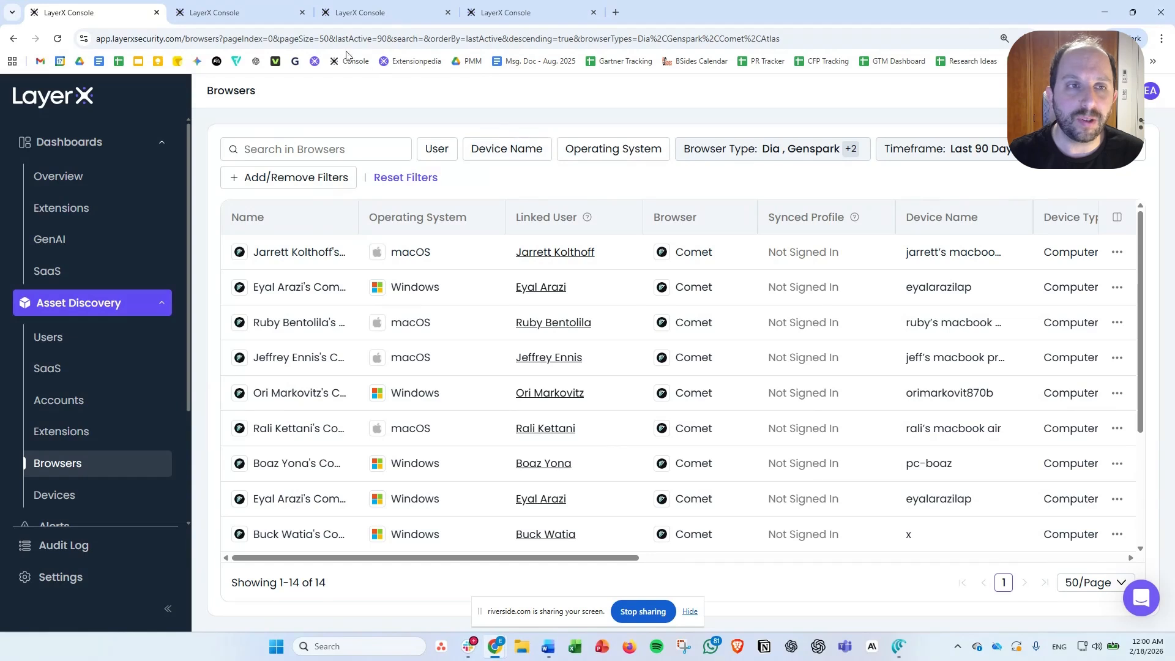
Examine the new Agentic Browsers policy's download event, available event types, Agentic Mode condition, targets and actions.
left_click(245, 17)
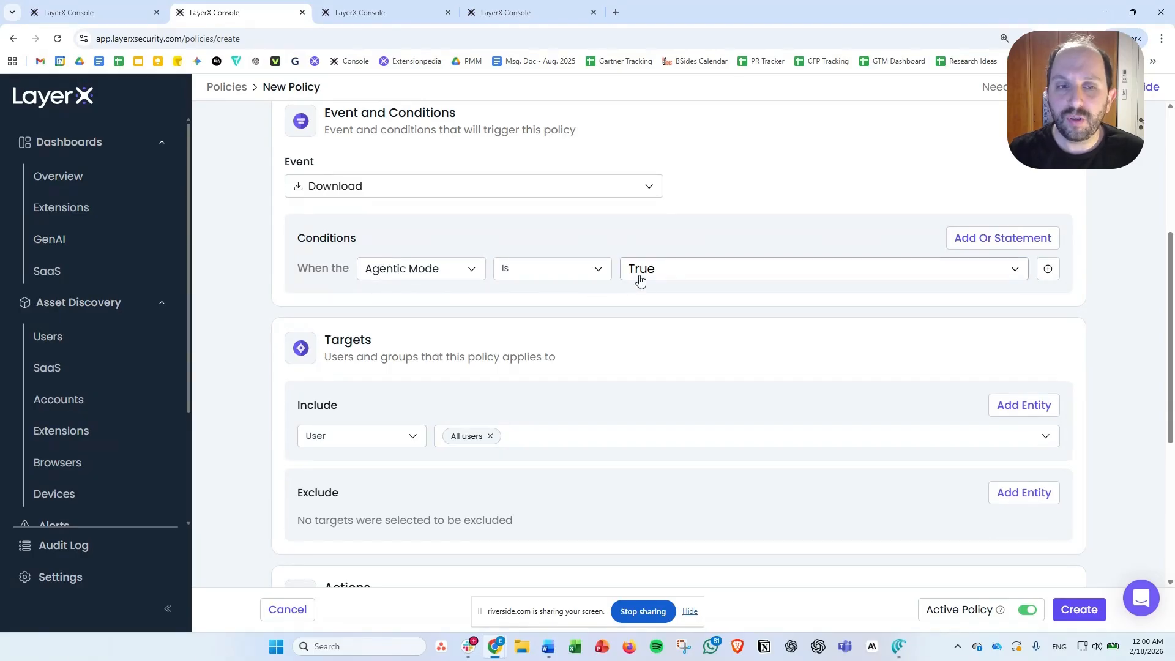
left_click(652, 187)
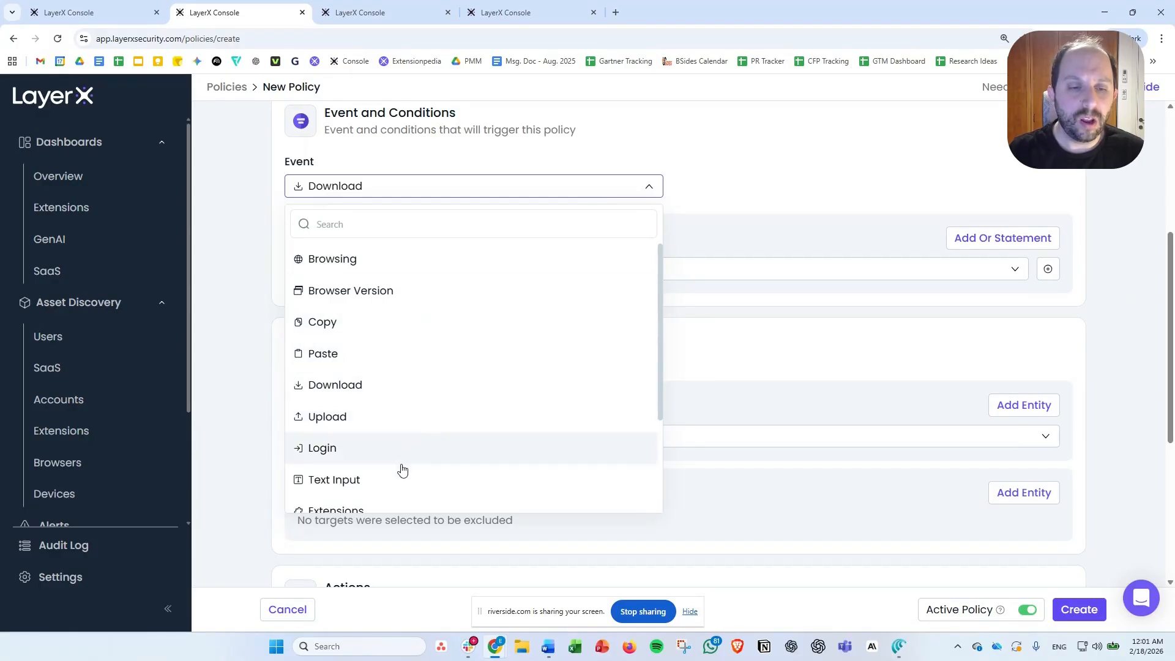
left_click(770, 193)
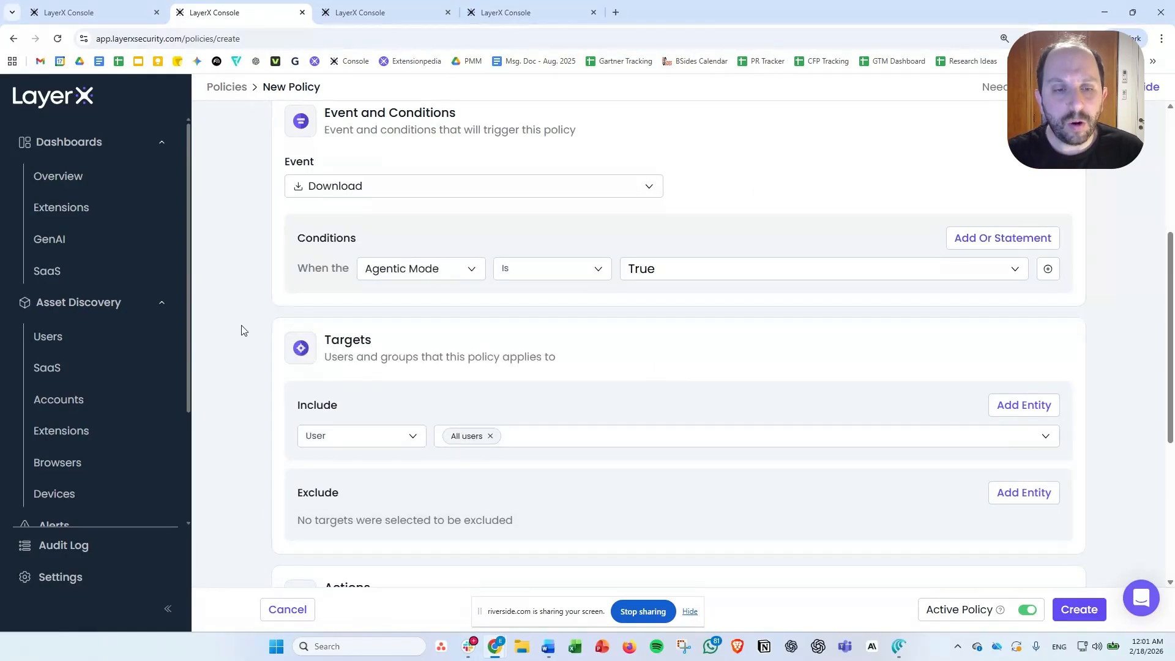
scroll(243, 327, "down", 1)
scroll(244, 323, "up", 1)
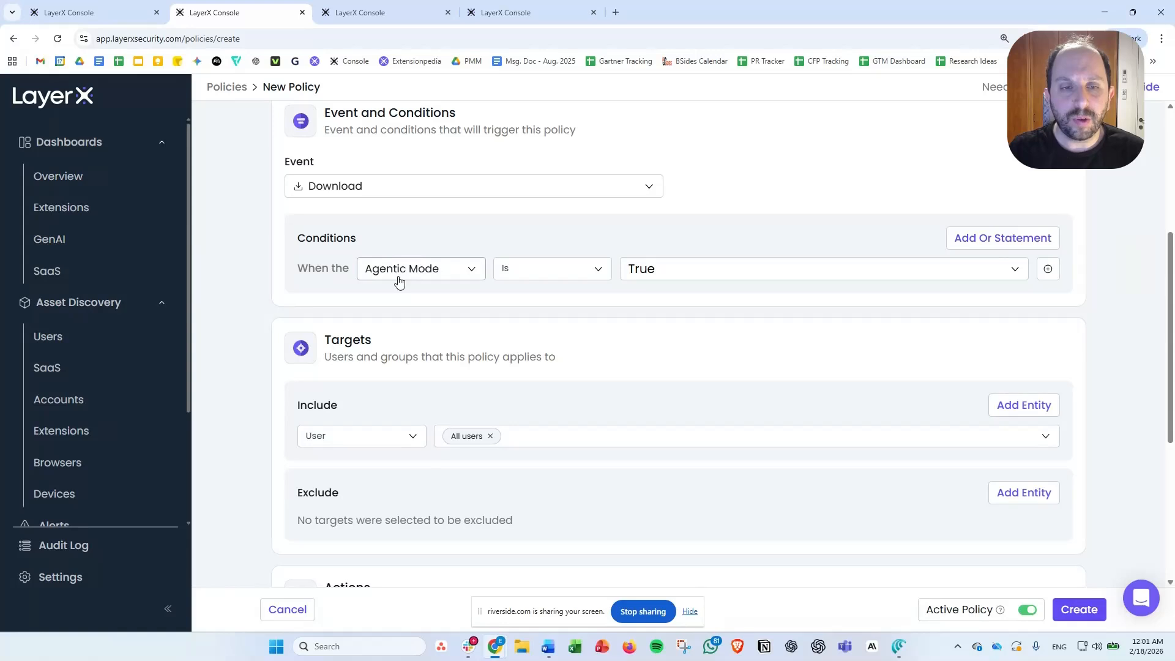
scroll(215, 365, "down", 5)
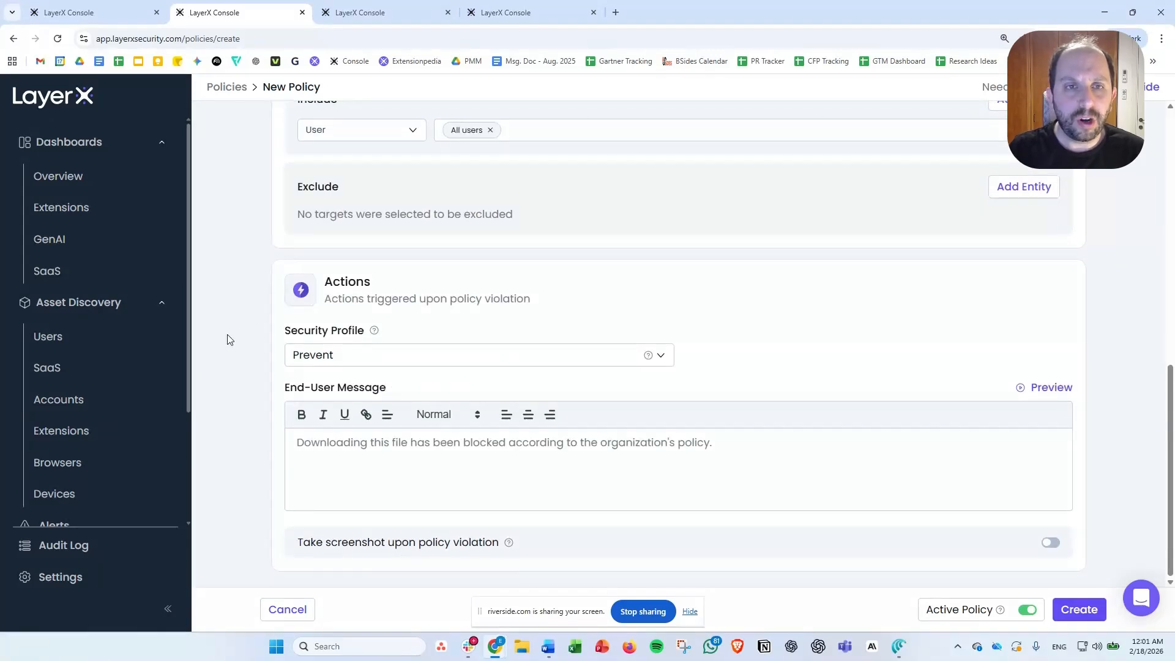
scroll(227, 339, "up", 6)
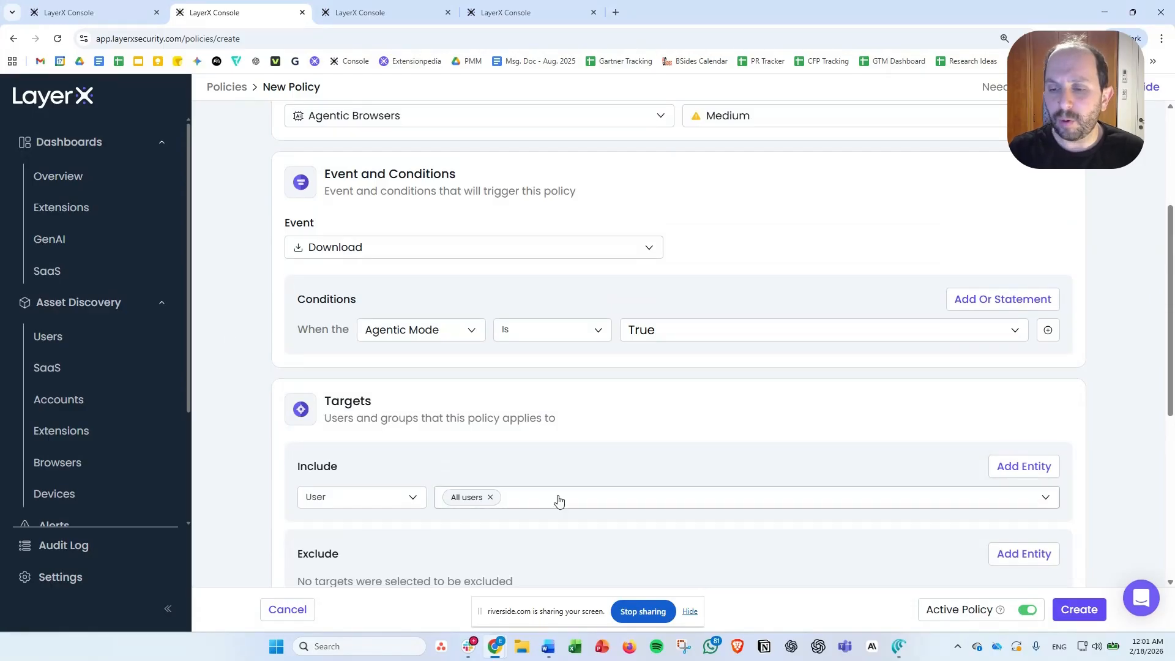
Switch to the Comet browser and download PII in PDF.pdf from the Demo folder in Google Drive.
mouse_move(898, 646)
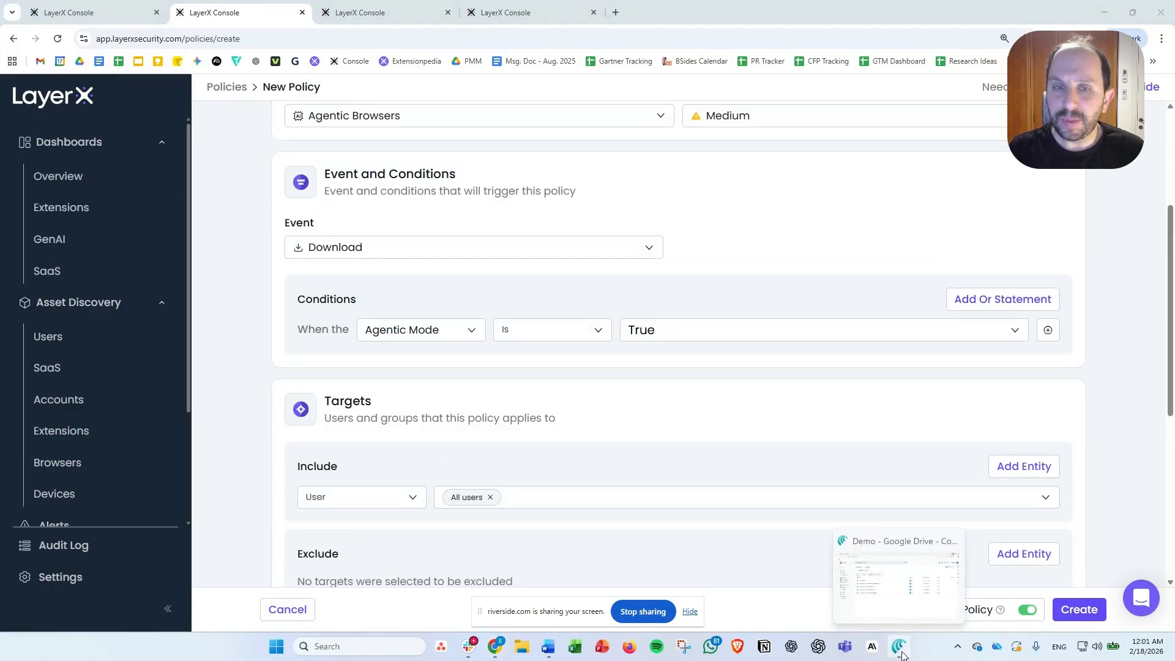
left_click(915, 609)
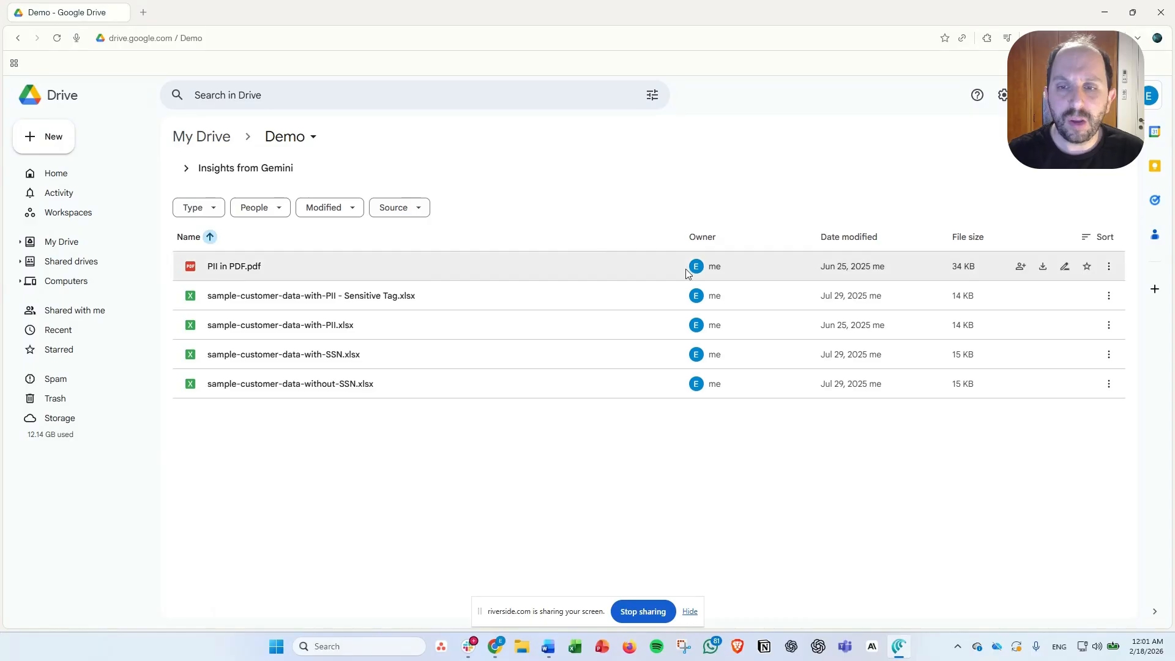
right_click(516, 266)
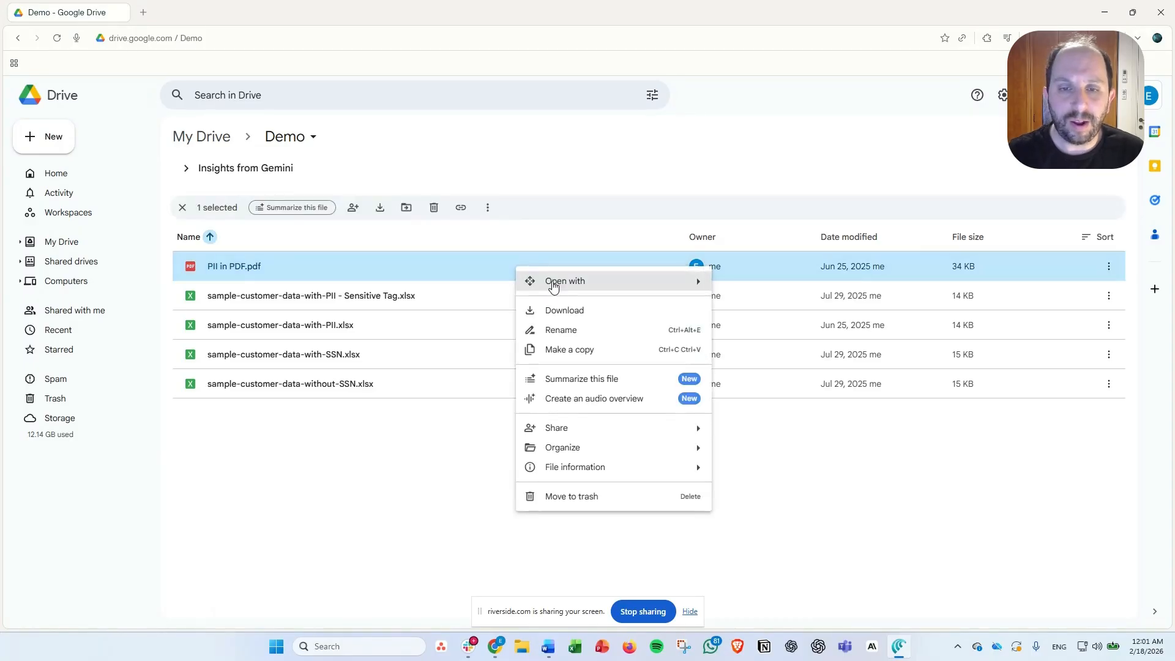
left_click(567, 313)
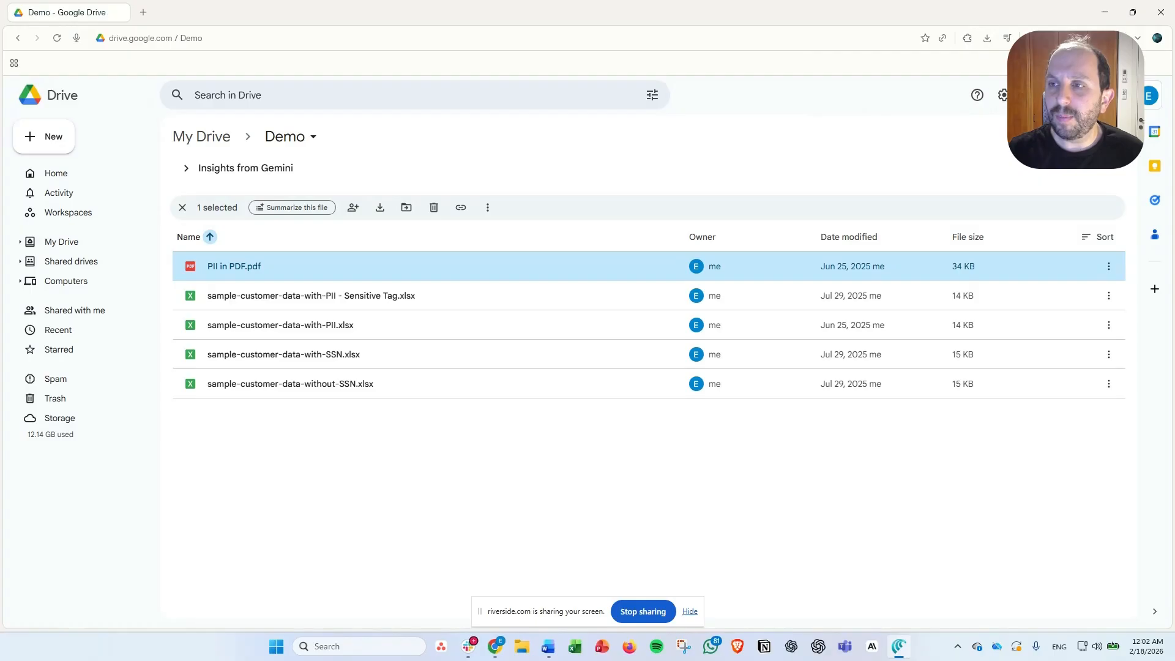
Ask the Comet assistant to "download the file "pii in PDF"", approve its download request and dismiss the resulting notice.
left_click(1093, 38)
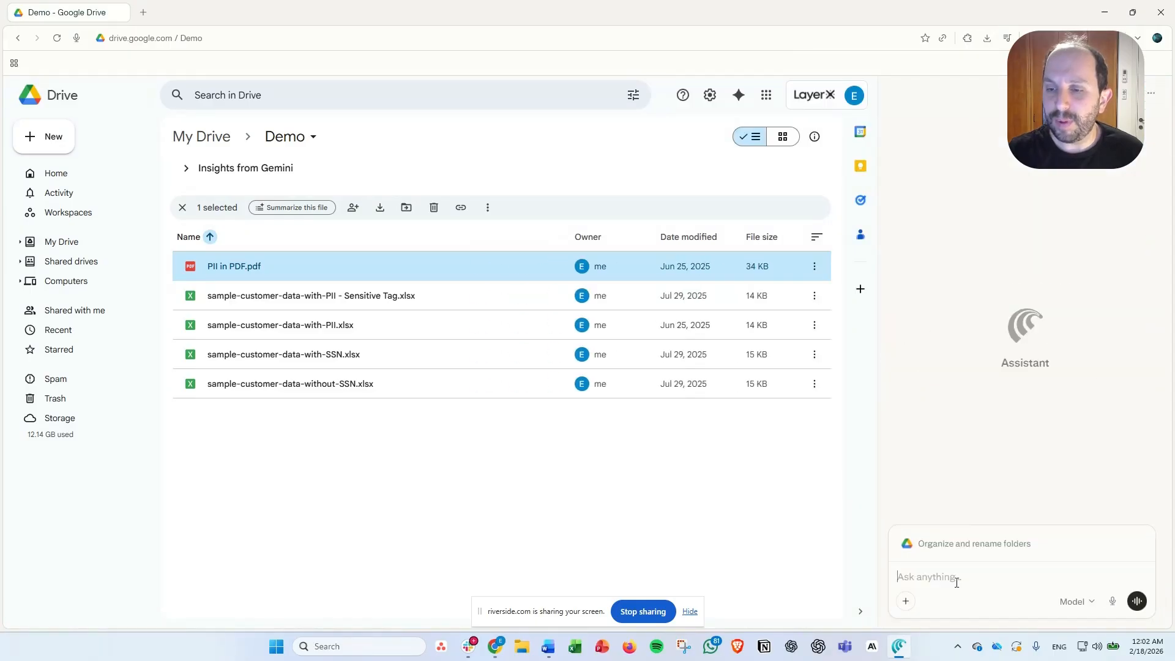
type("downloa")
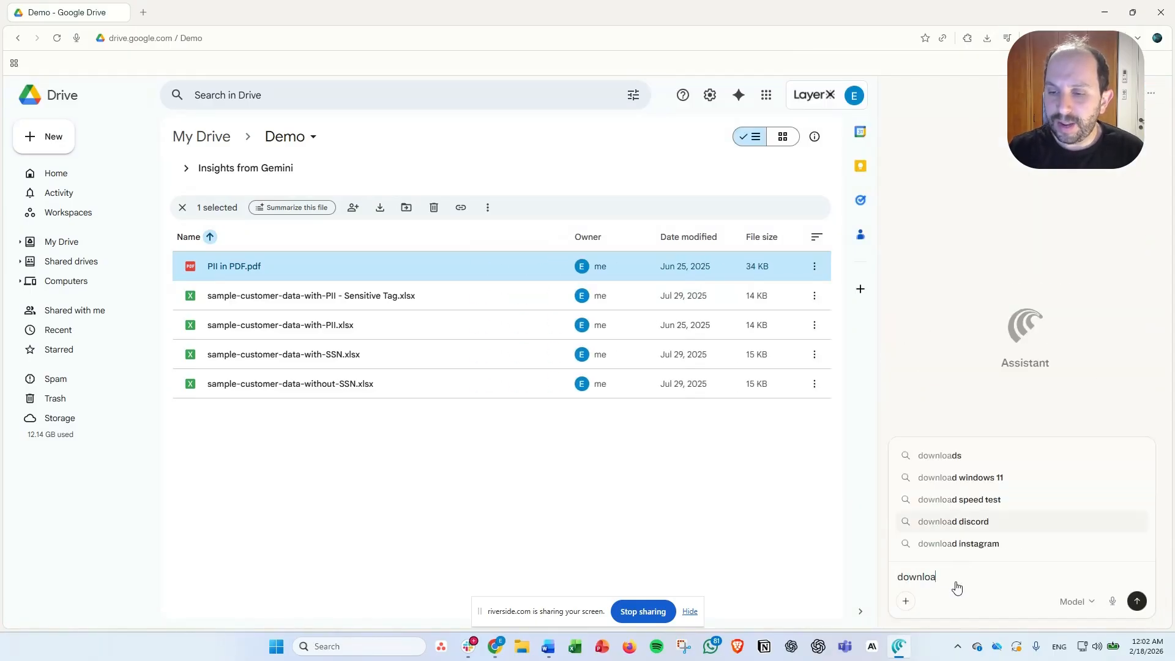
type("d the file")
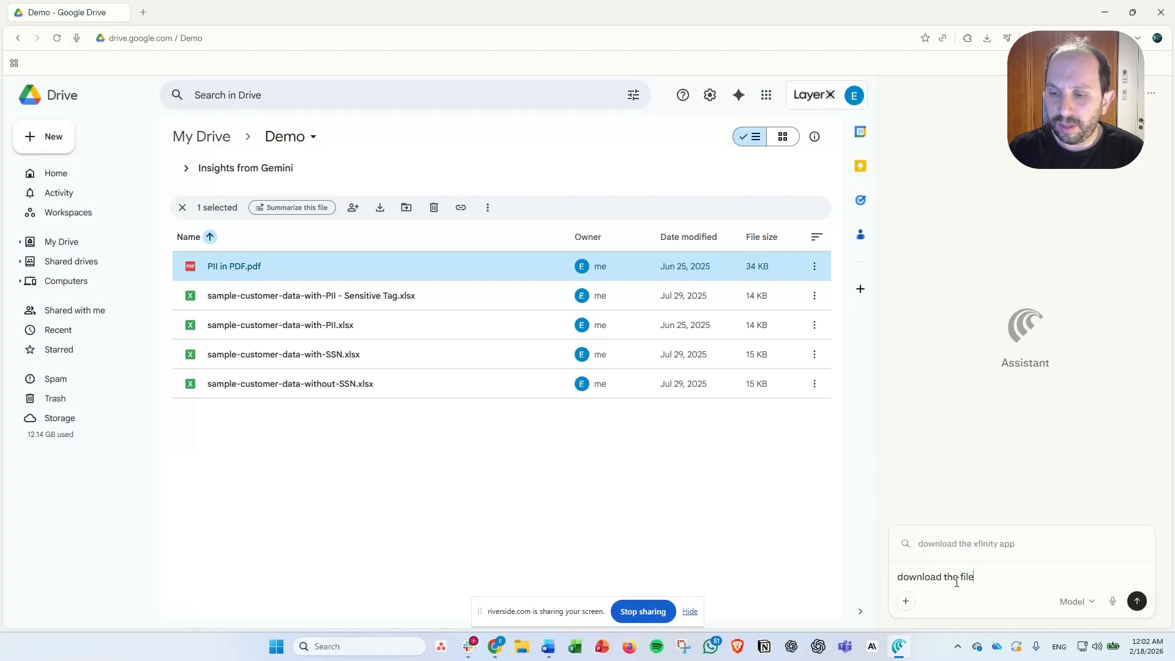
type(" \"pii in ")
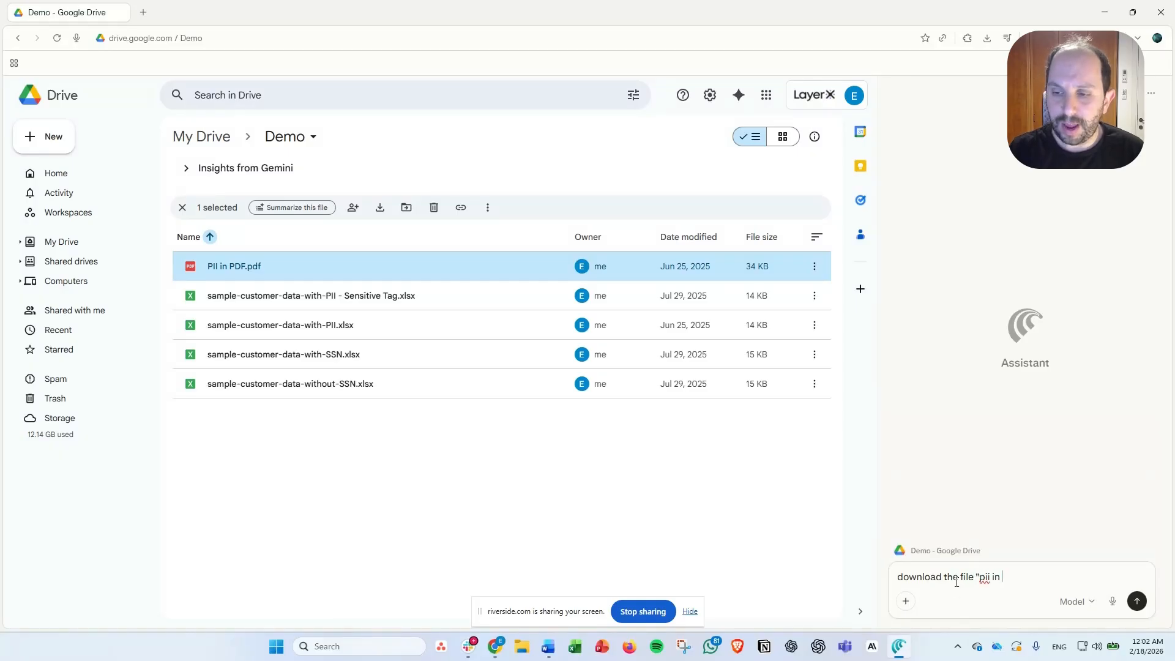
type("PDF\"")
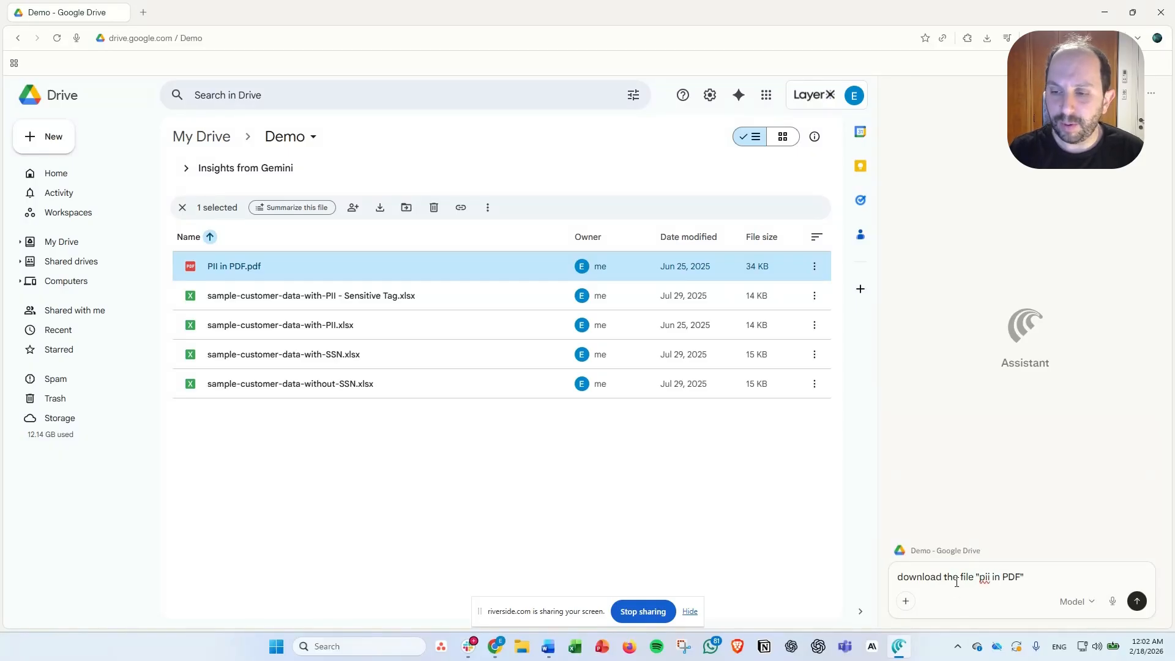
key("Return")
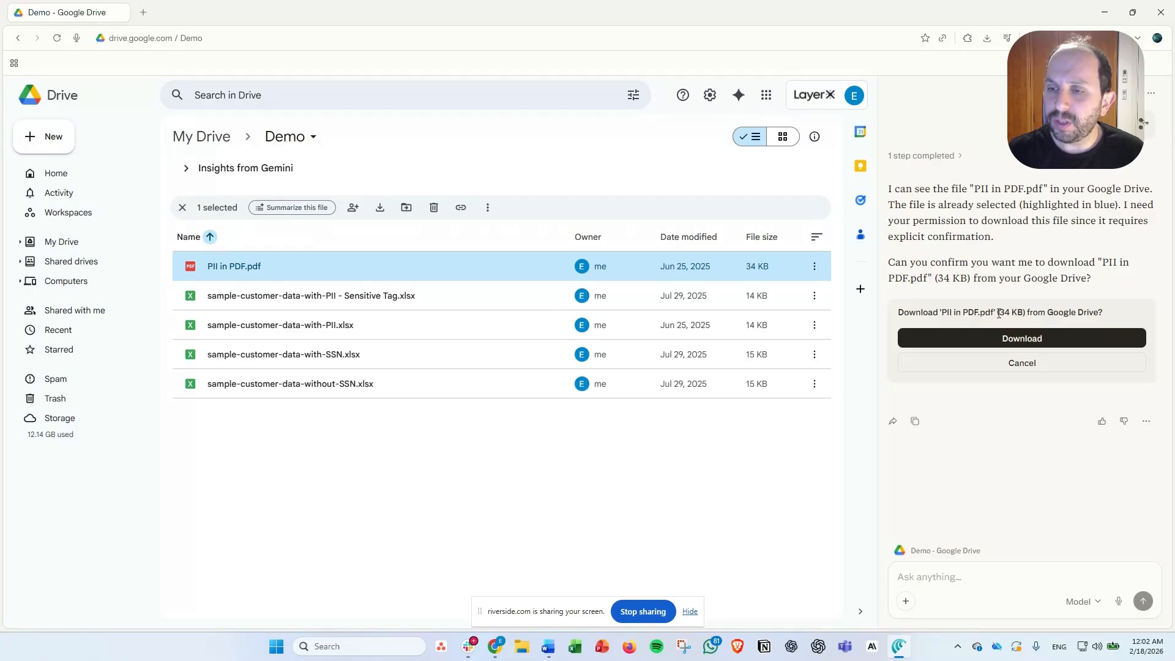
left_click(993, 342)
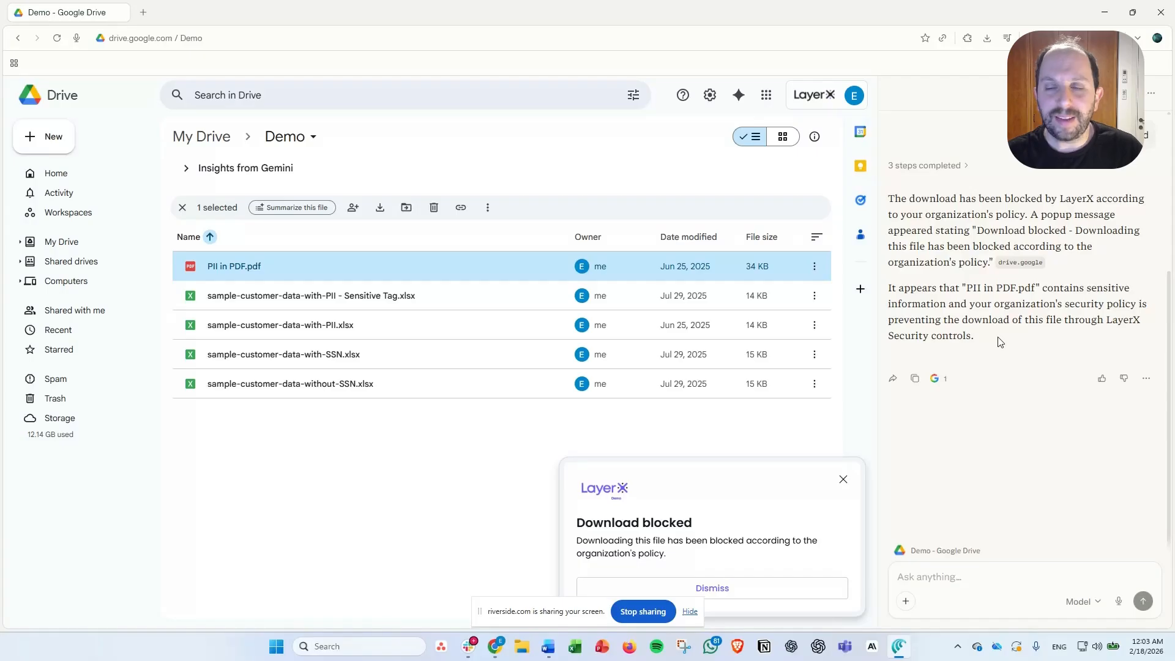
left_click(843, 479)
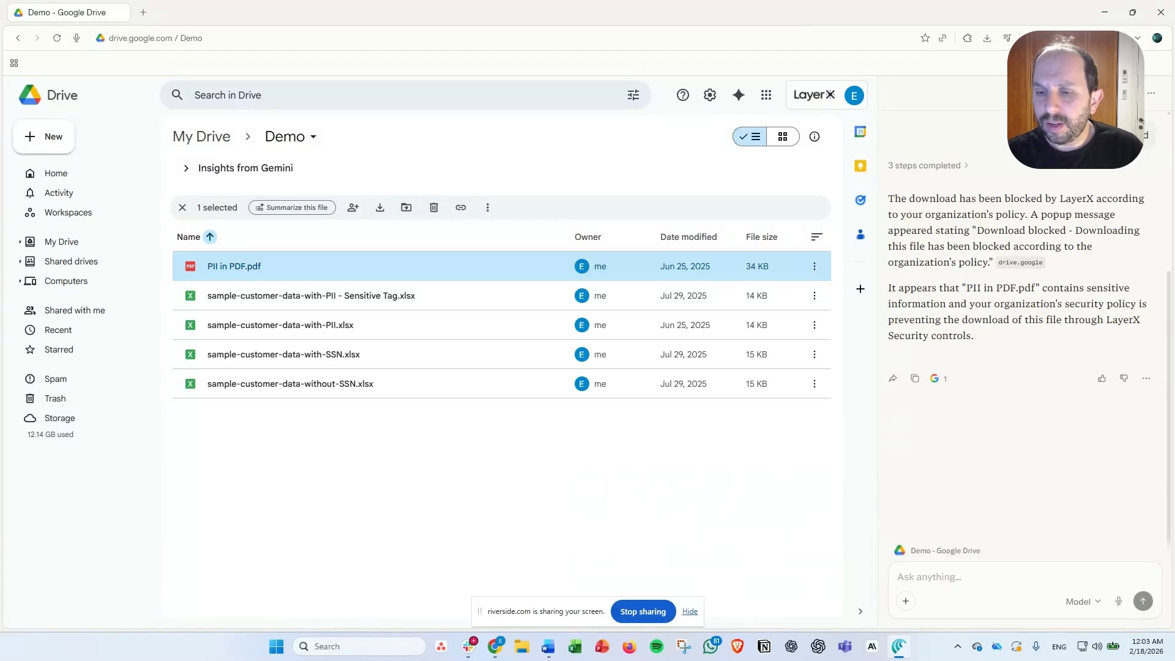
Switch back to the LayerX console and examine the conditions of the Block Typing Email on Agentic Mode policy.
left_click(1113, 23)
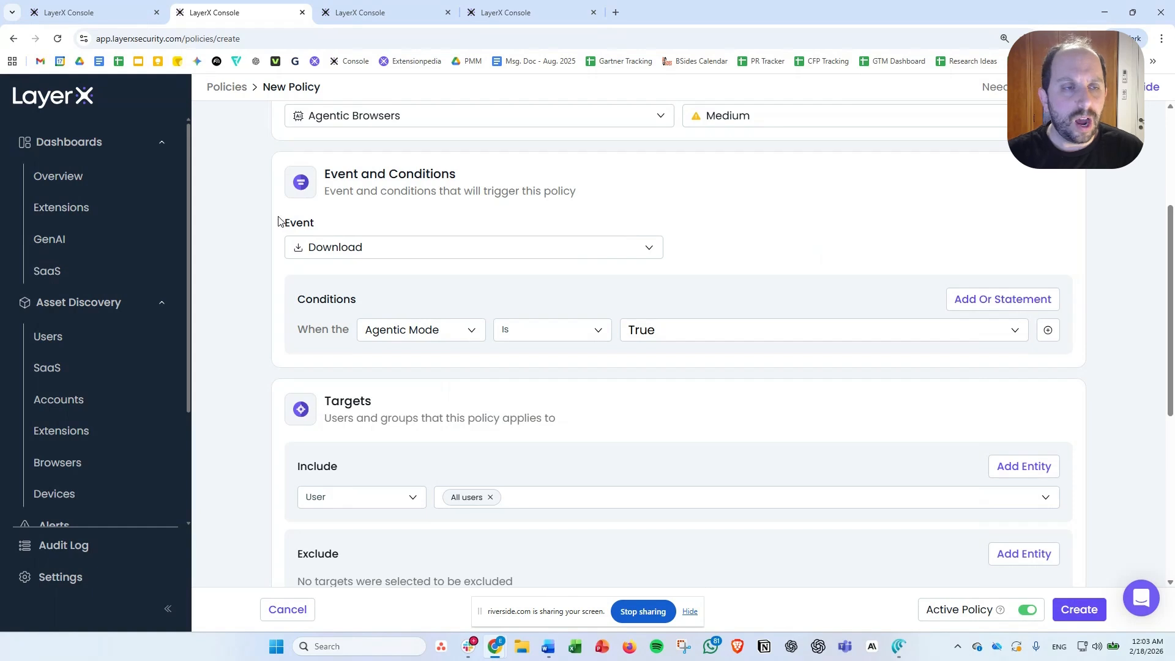
left_click(363, 15)
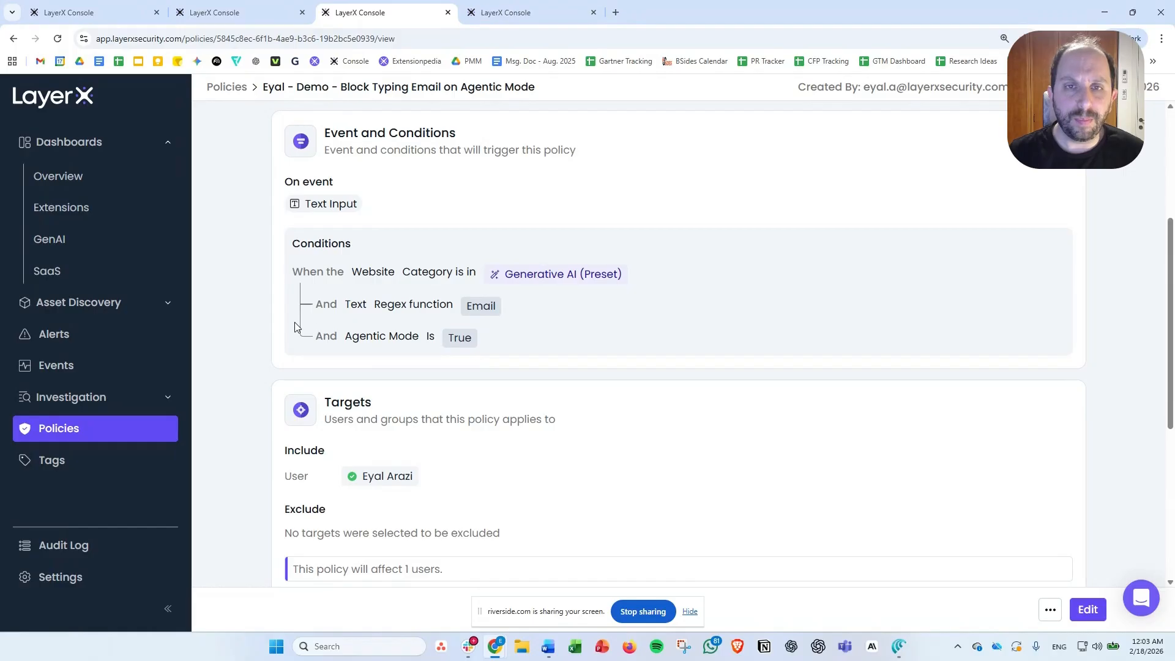
Switch to the Comet browser and open chatgpt.com in a new tab.
left_click(908, 657)
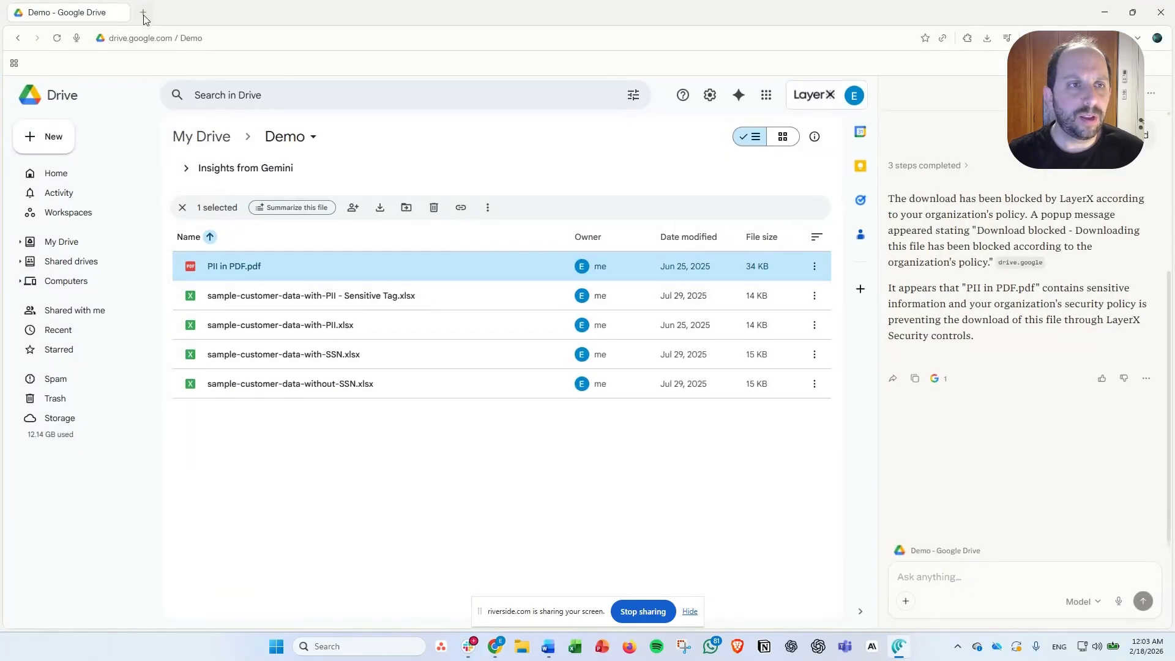
left_click(143, 16)
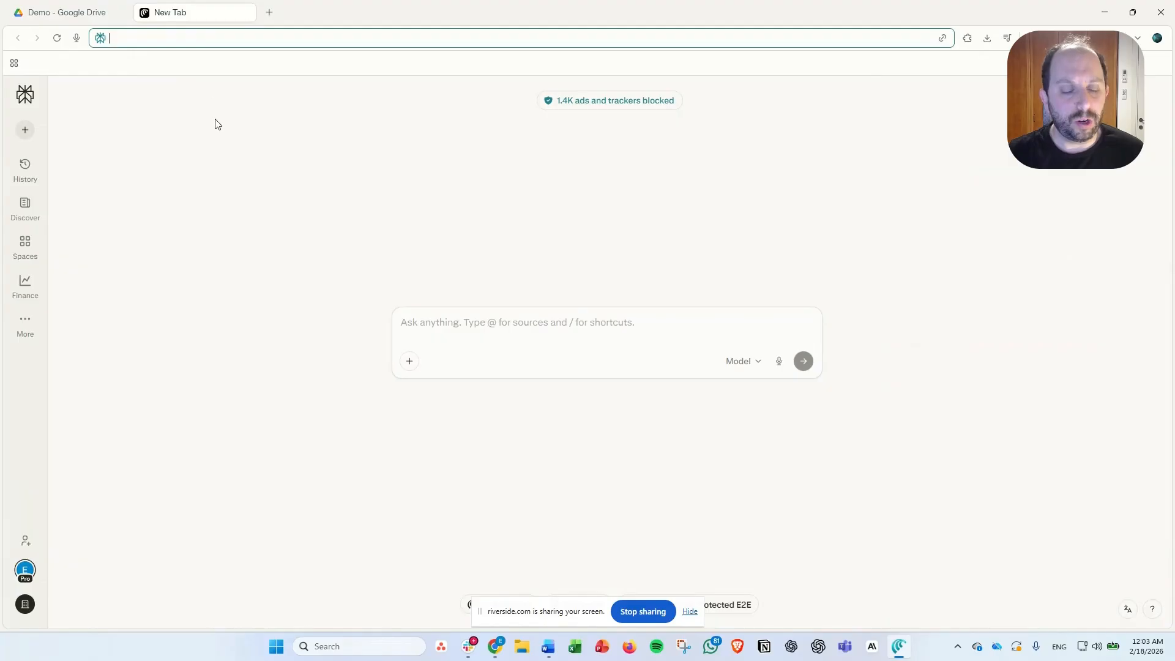
type("chatgpt.com")
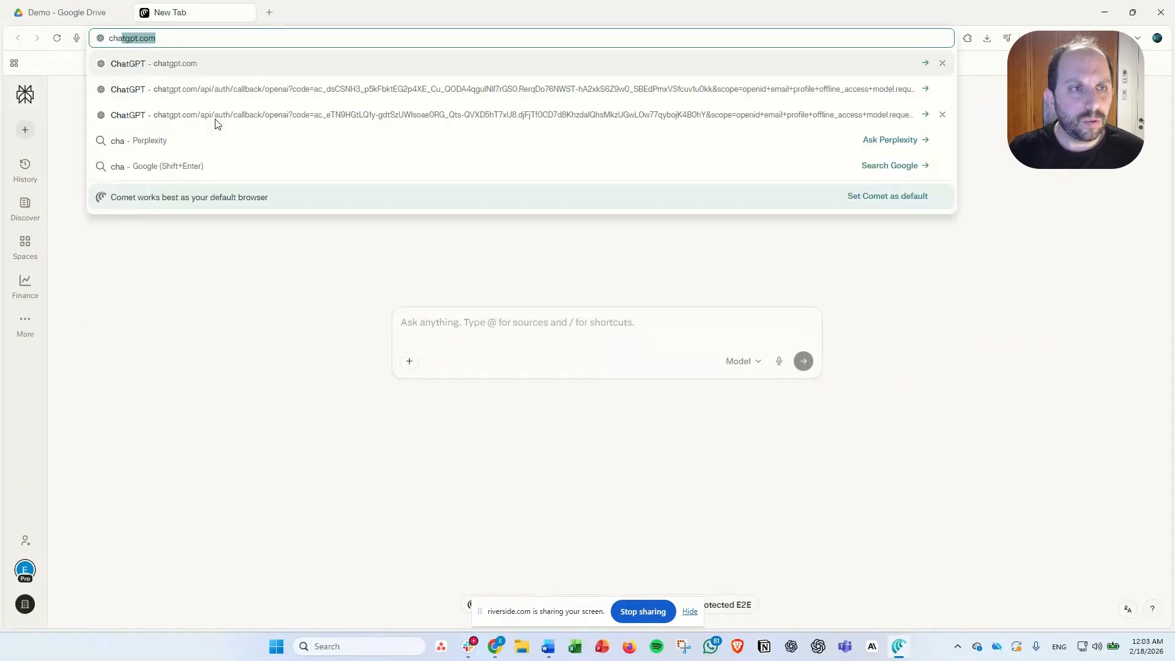
key("Return")
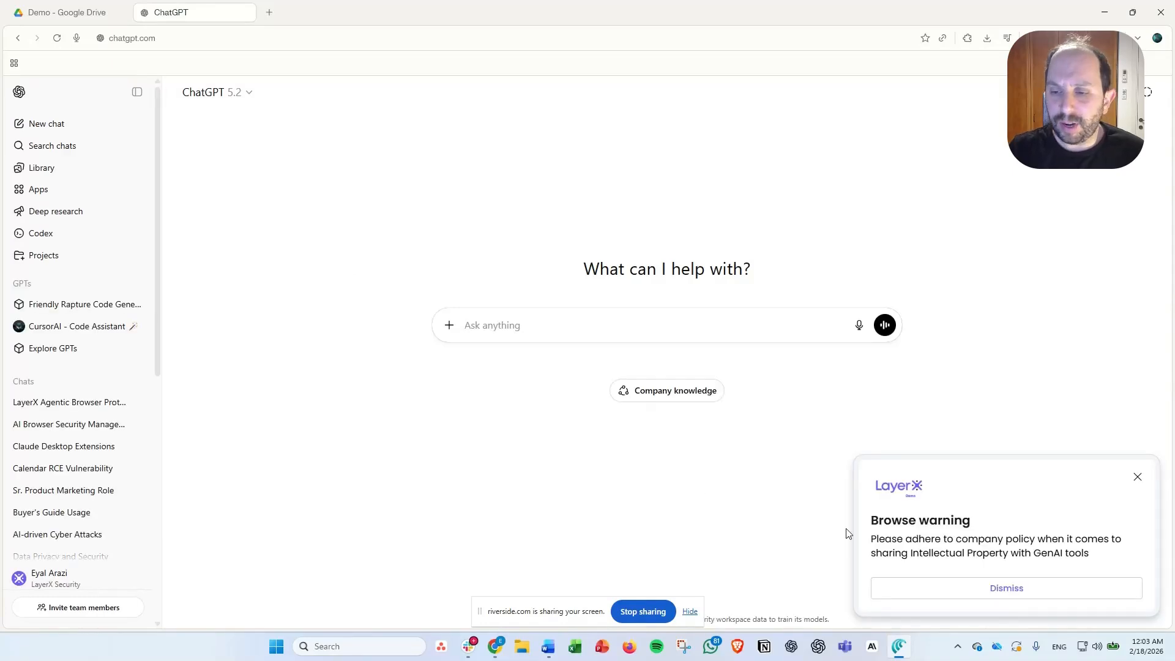
Dismiss the browse warning and enter a test email address in the ChatGPT prompt without submitting it.
left_click(933, 583)
left_click(575, 329)
type("te")
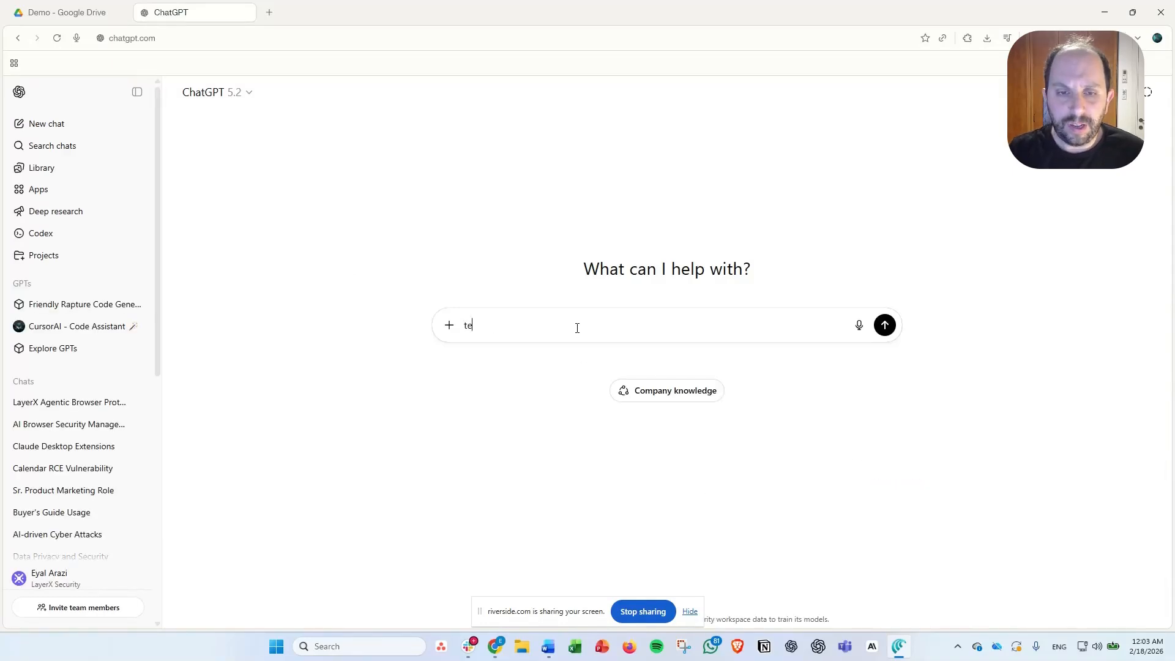
type("st@test.com")
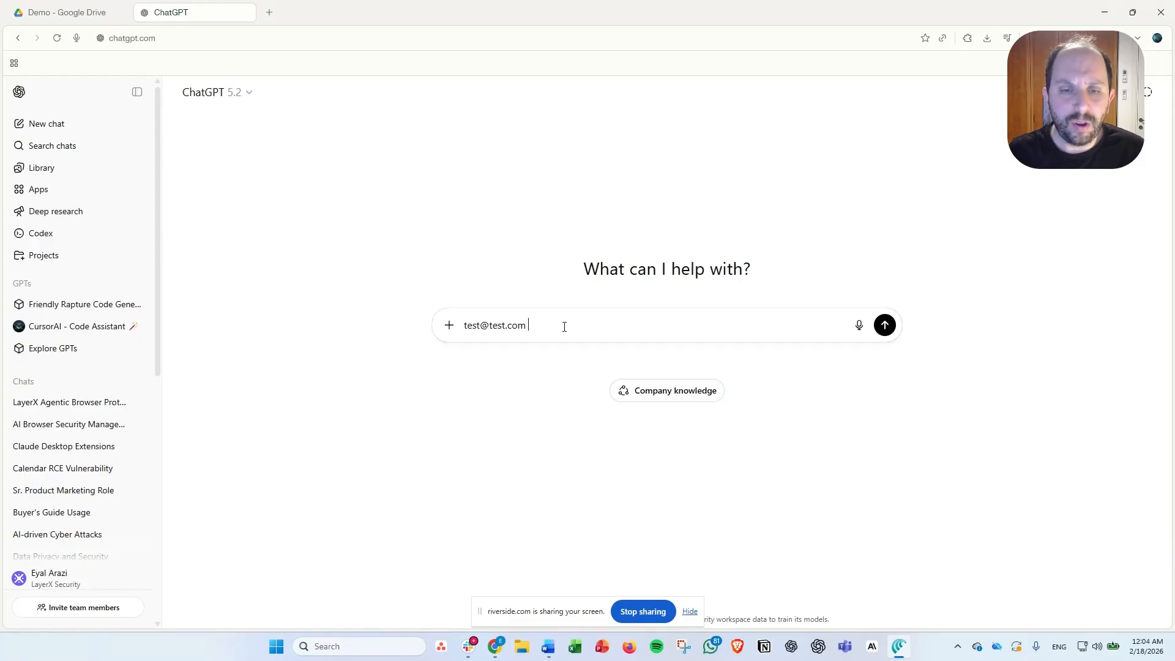
Clear the test email address from the ChatGPT prompt and open the Comet assistant beside the page.
left_click_drag(565, 326, 447, 322)
key("BackSpace")
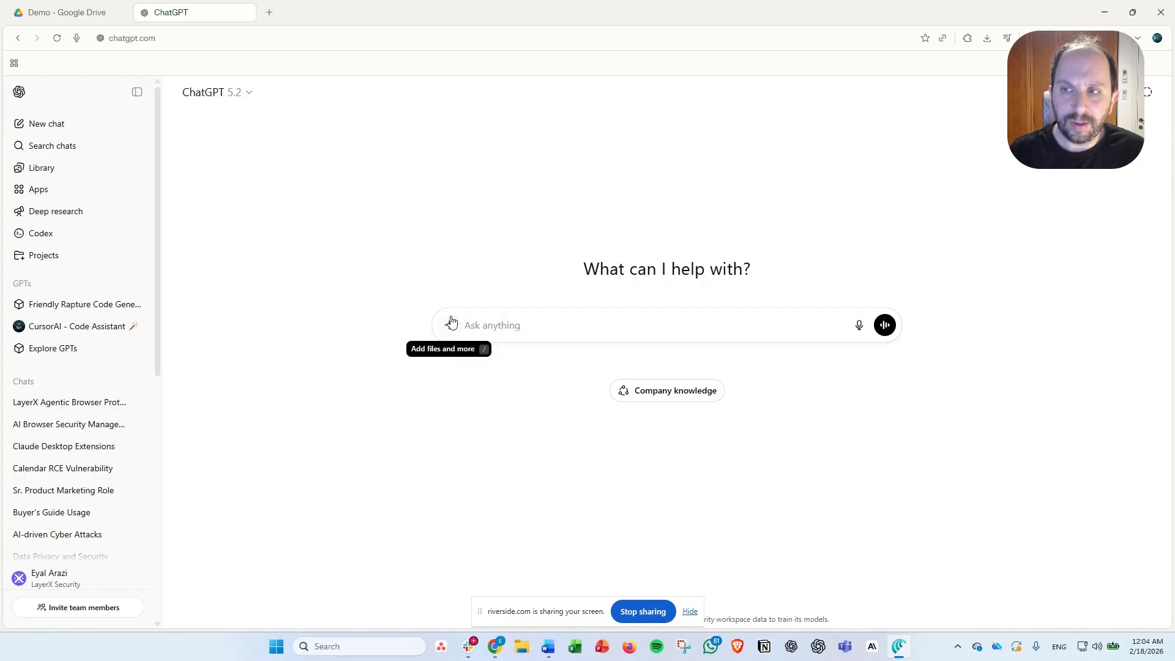
left_click(1050, 38)
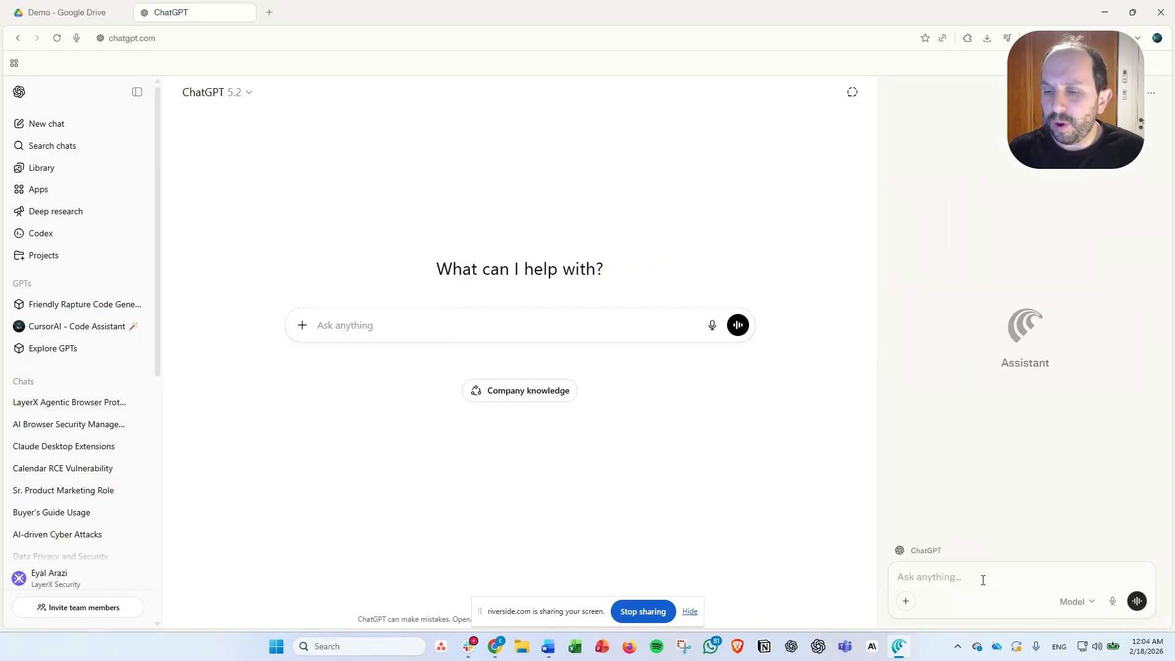
Ask the assistant to "go to chatgpt and type" a quoted test email address, and dismiss the resulting LayerX notice.
type("go")
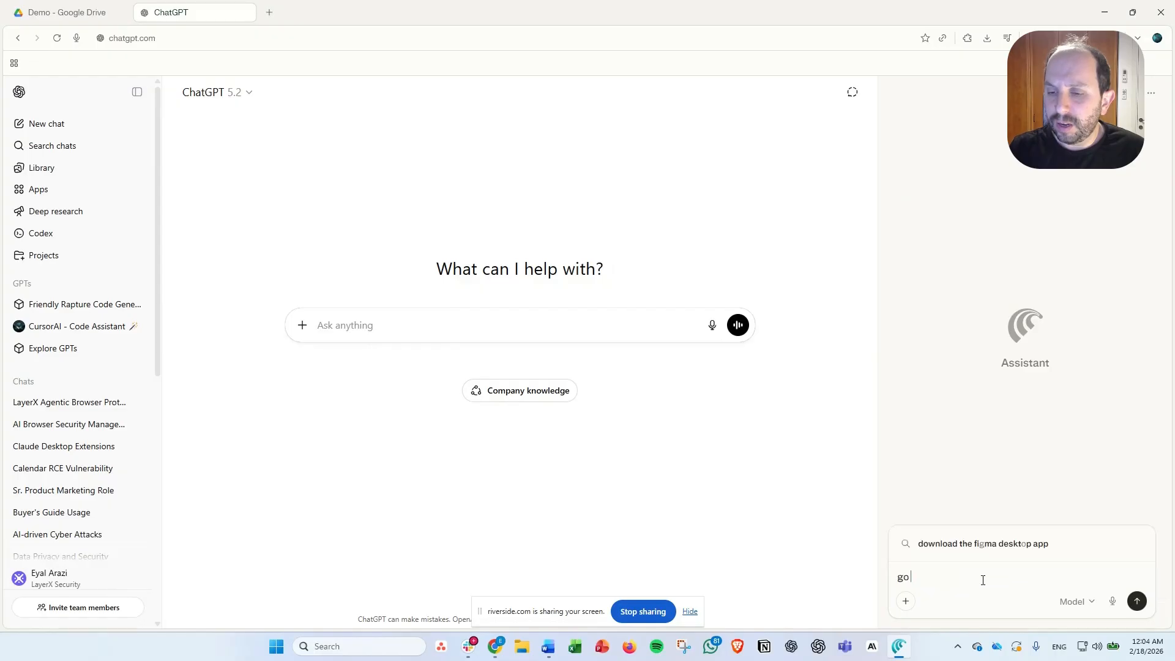
type(" to chatgpt")
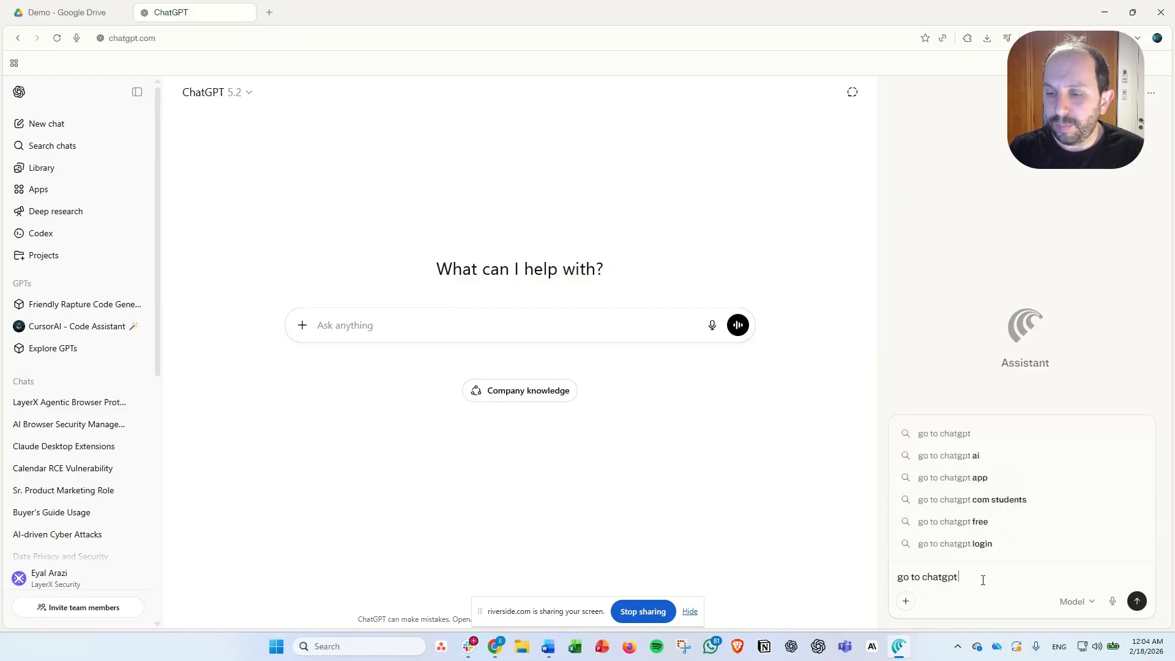
type(" and type ")
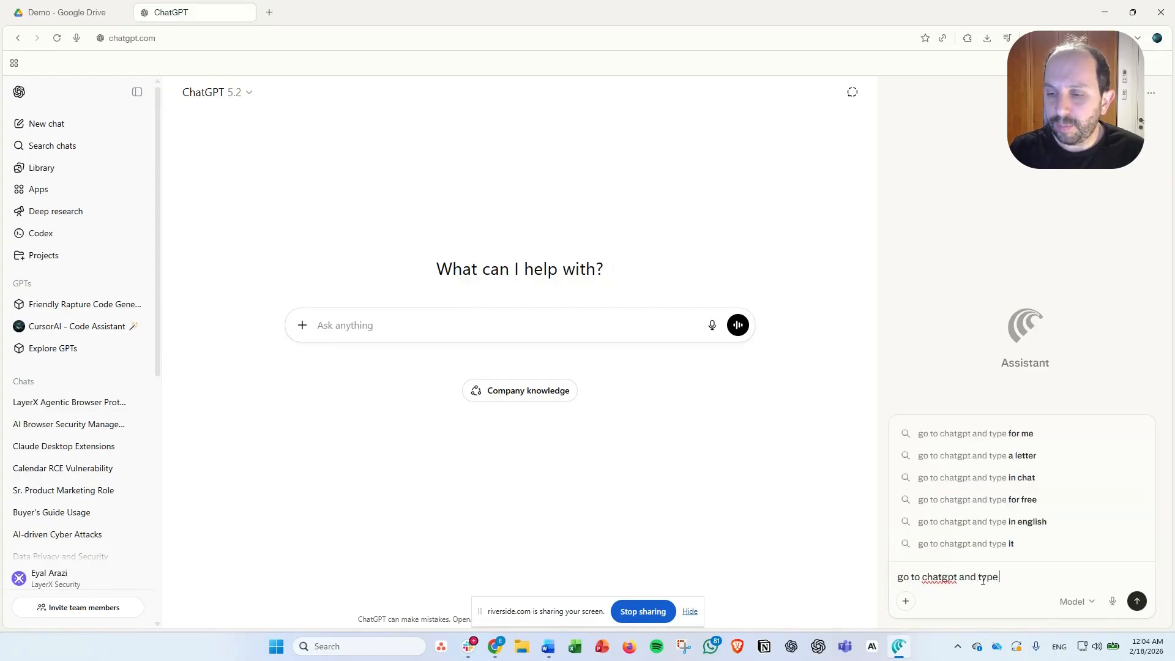
type("'test@test.com'")
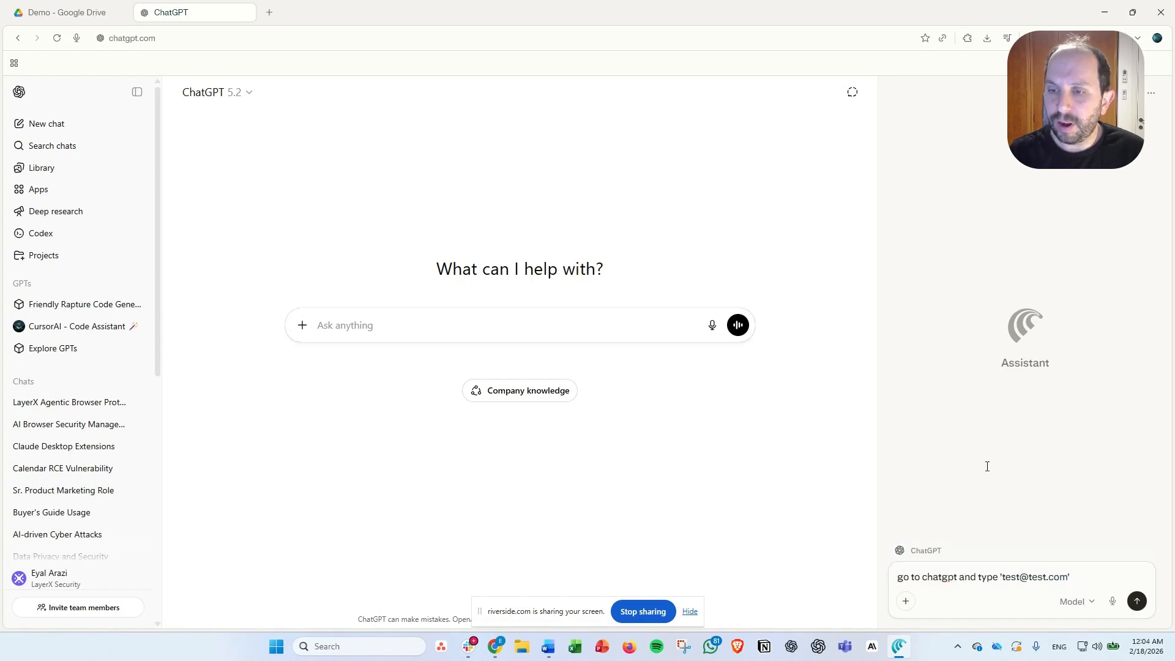
key("Return")
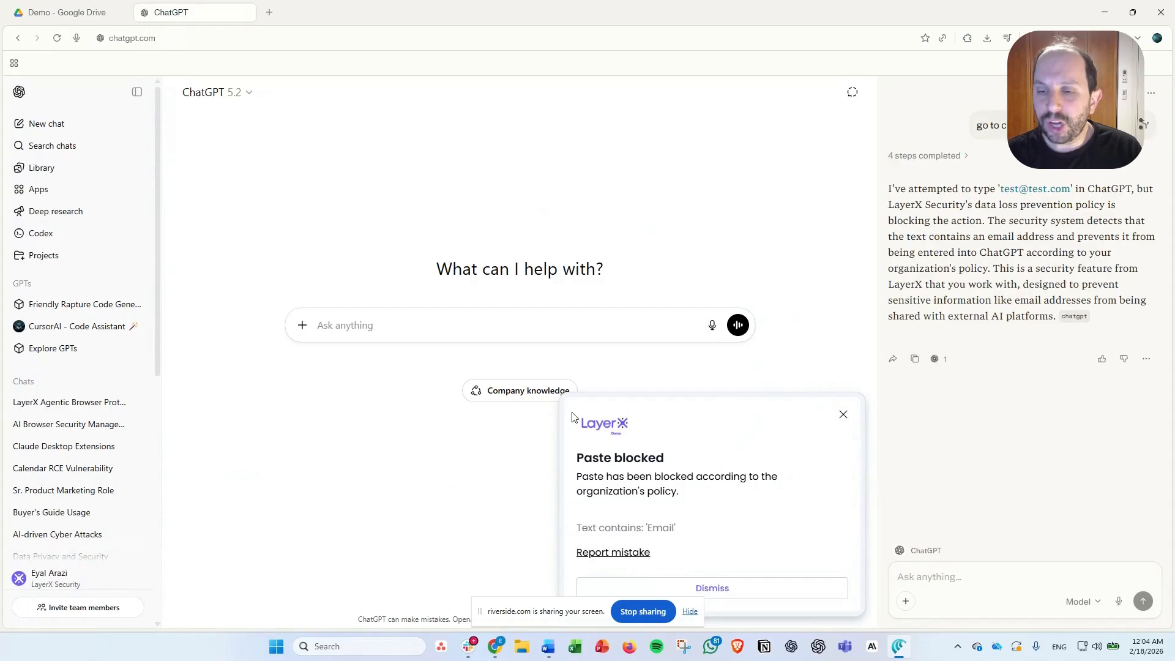
left_click(843, 415)
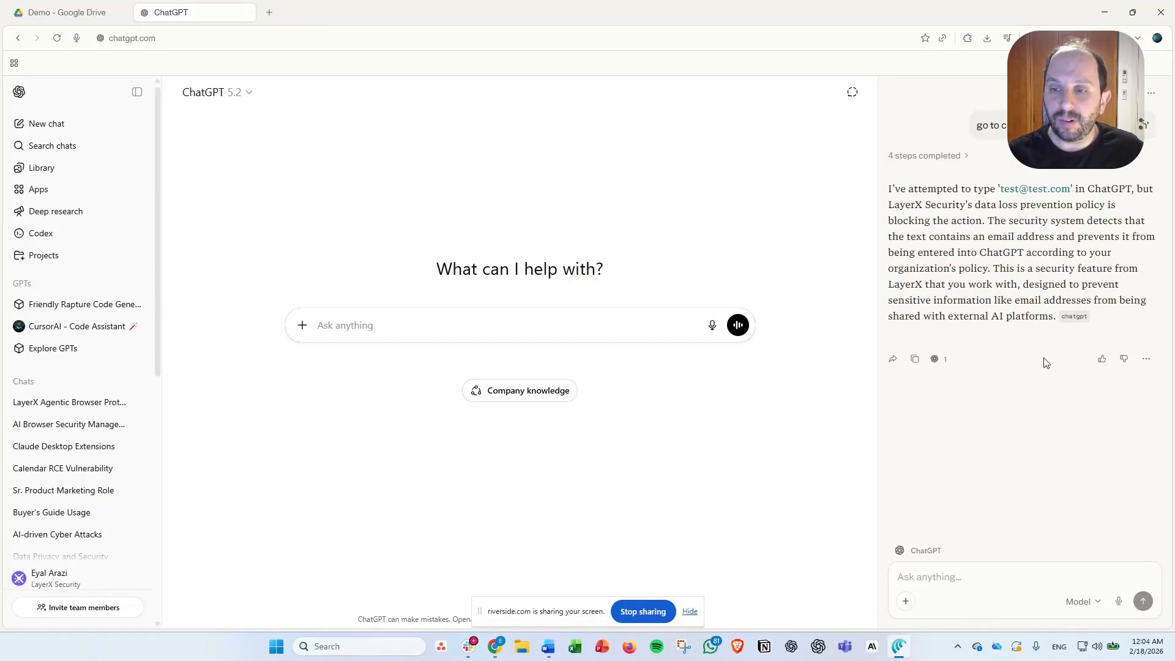
Switch to the LayerX console and back to Comet, and open a new tab with the assistant showing.
left_click(1105, 15)
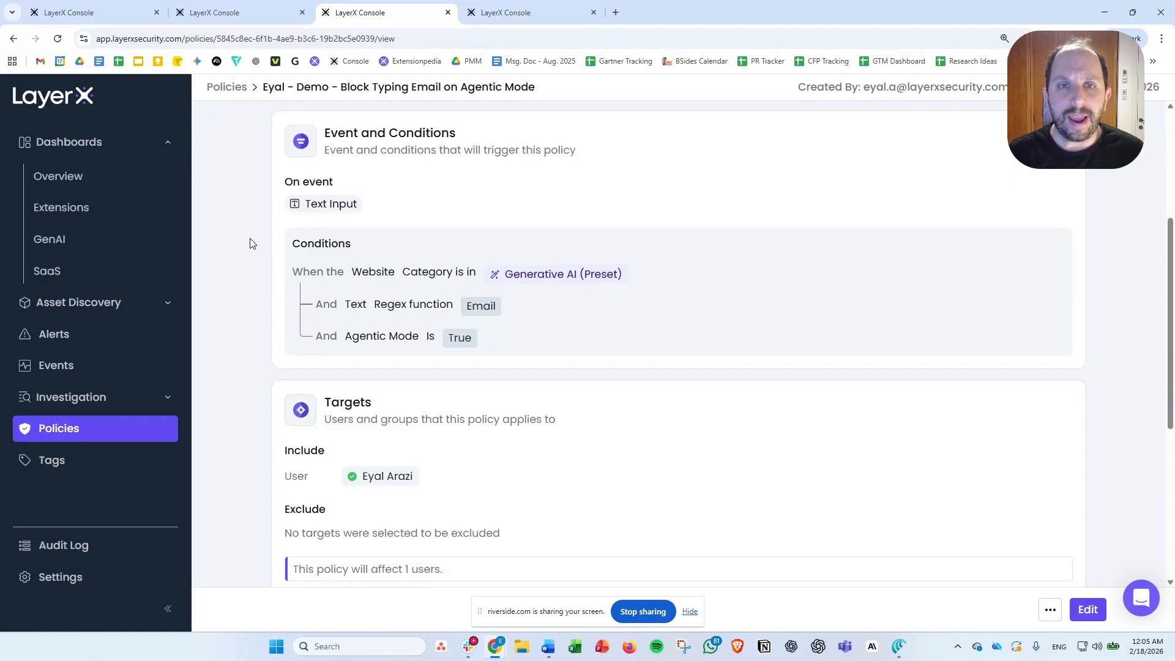
left_click(900, 647)
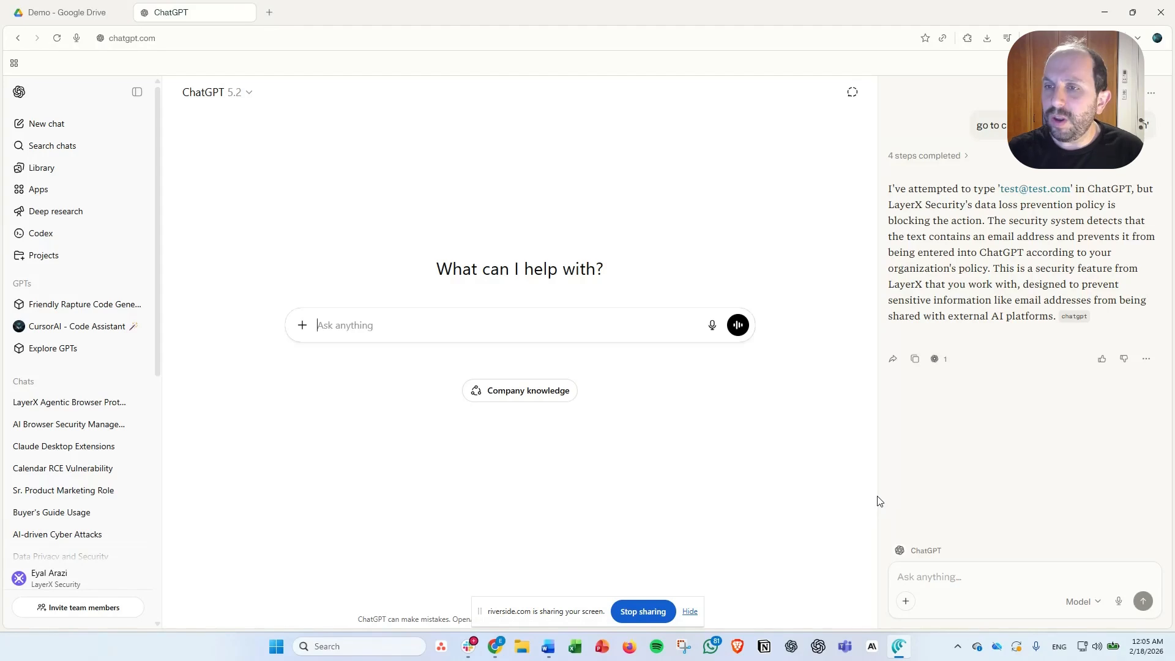
left_click(270, 12)
left_click(1034, 38)
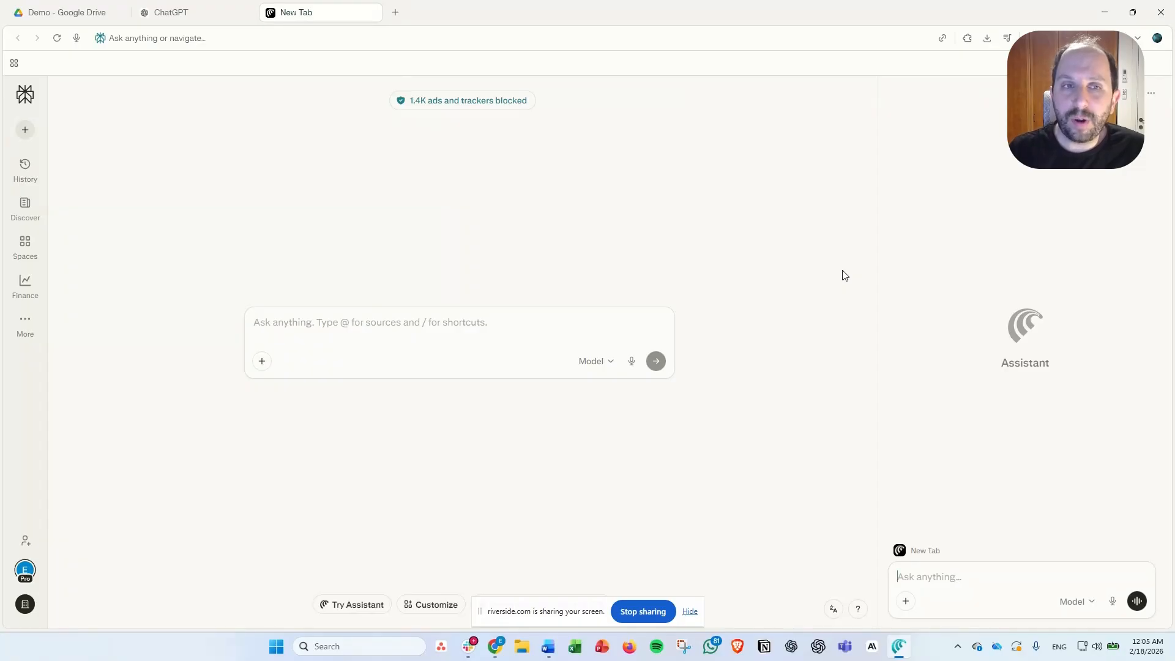
Switch to the LayerX console and examine the conditions, targets and actions of the Block AI Side Panel on Salesforce policy.
left_click(1104, 13)
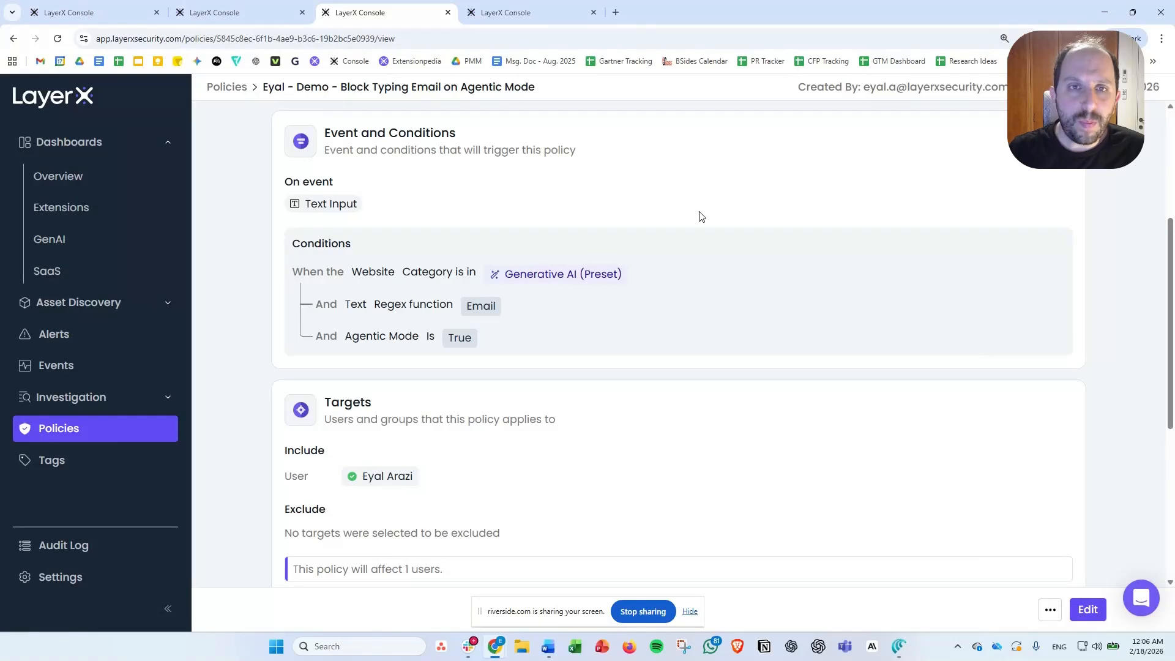
left_click(508, 14)
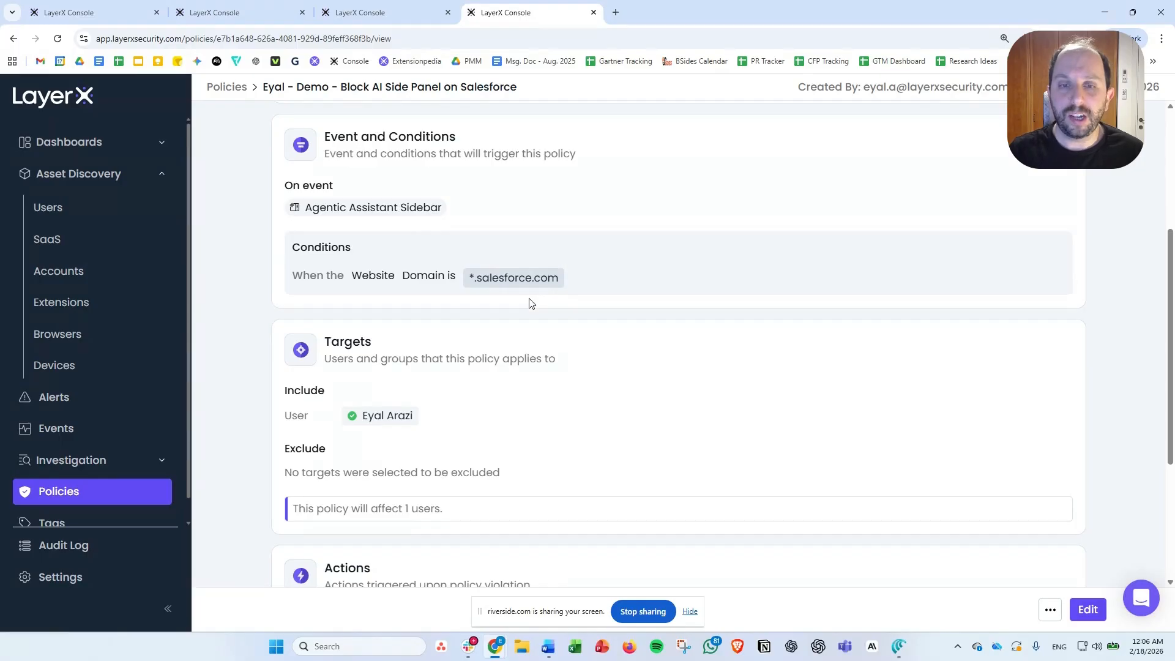
scroll(529, 301, "down", 4)
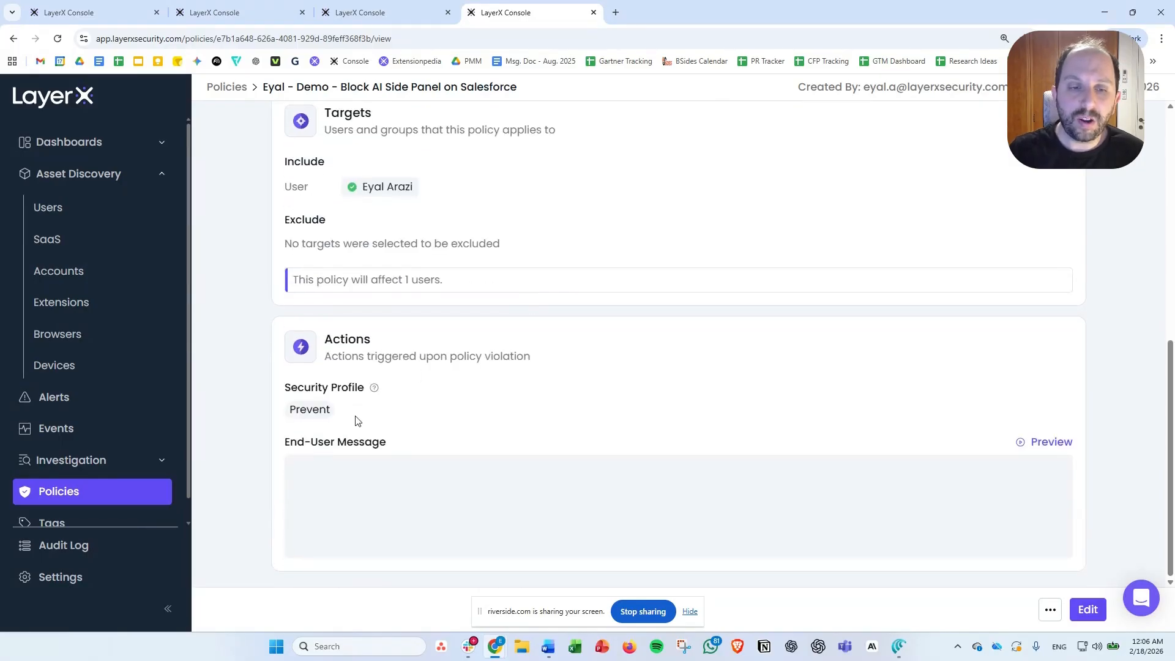
scroll(255, 419, "up", 6)
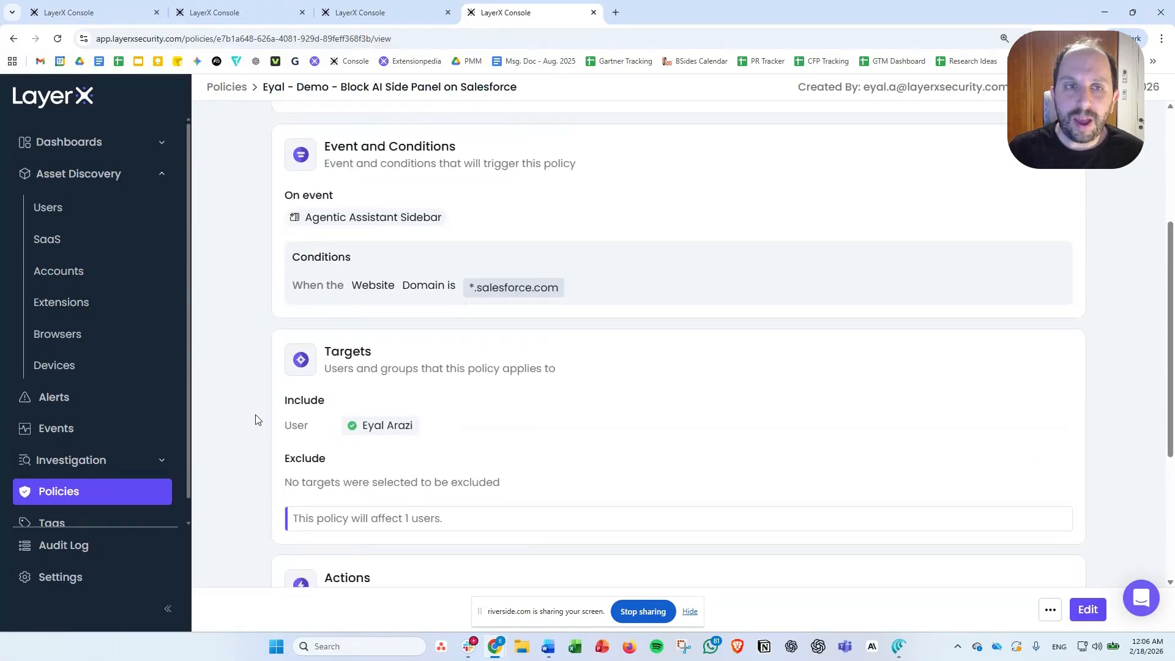
Switch to the Comet browser and load espn.com in the empty new tab.
left_click(899, 645)
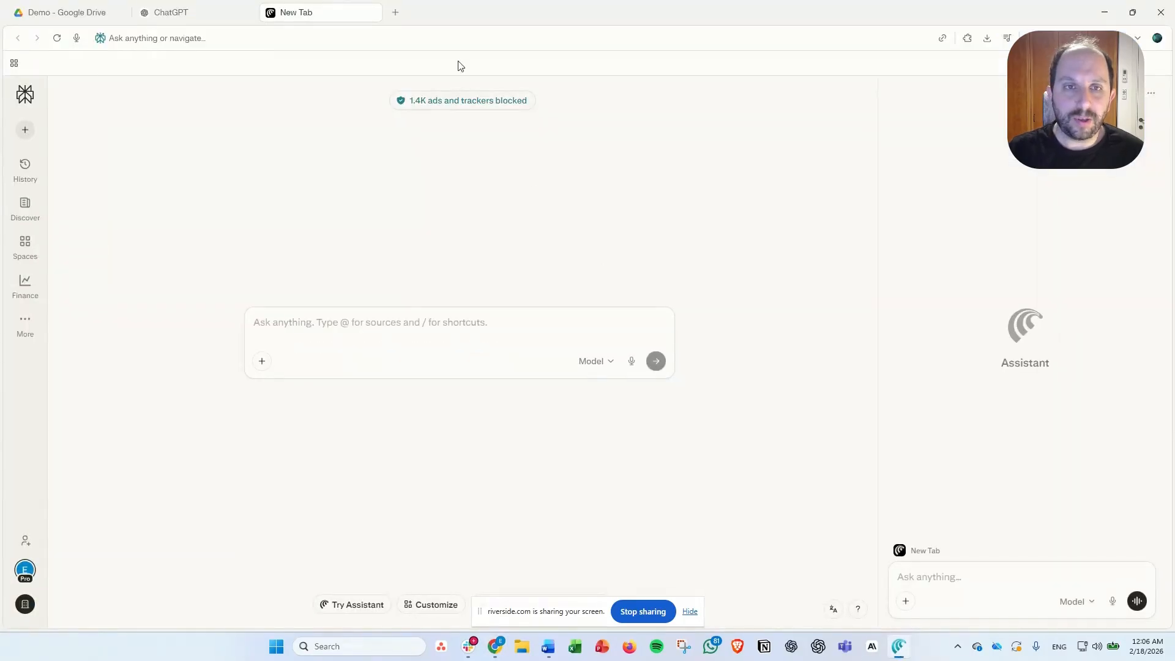
left_click(463, 33)
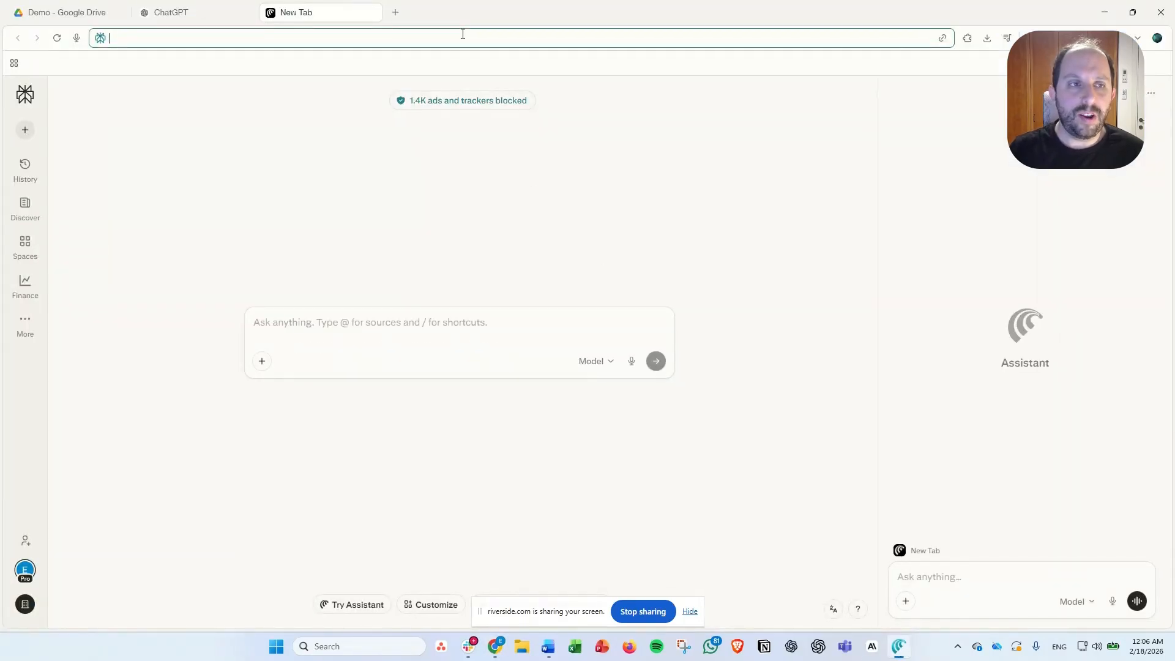
type("es")
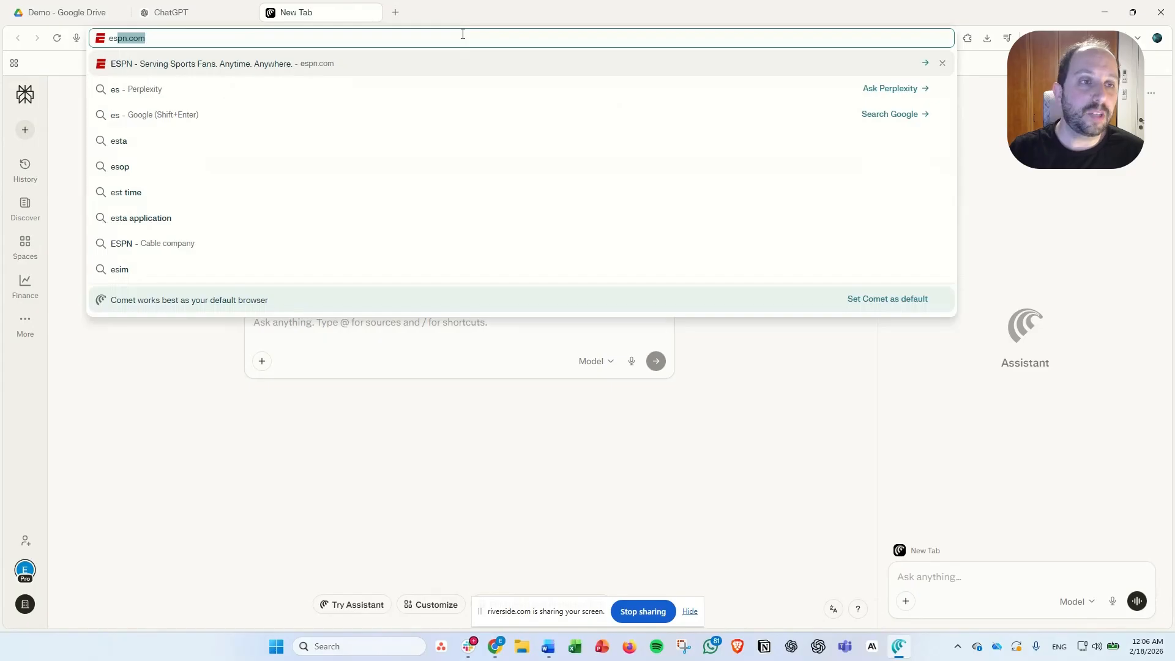
key("Return")
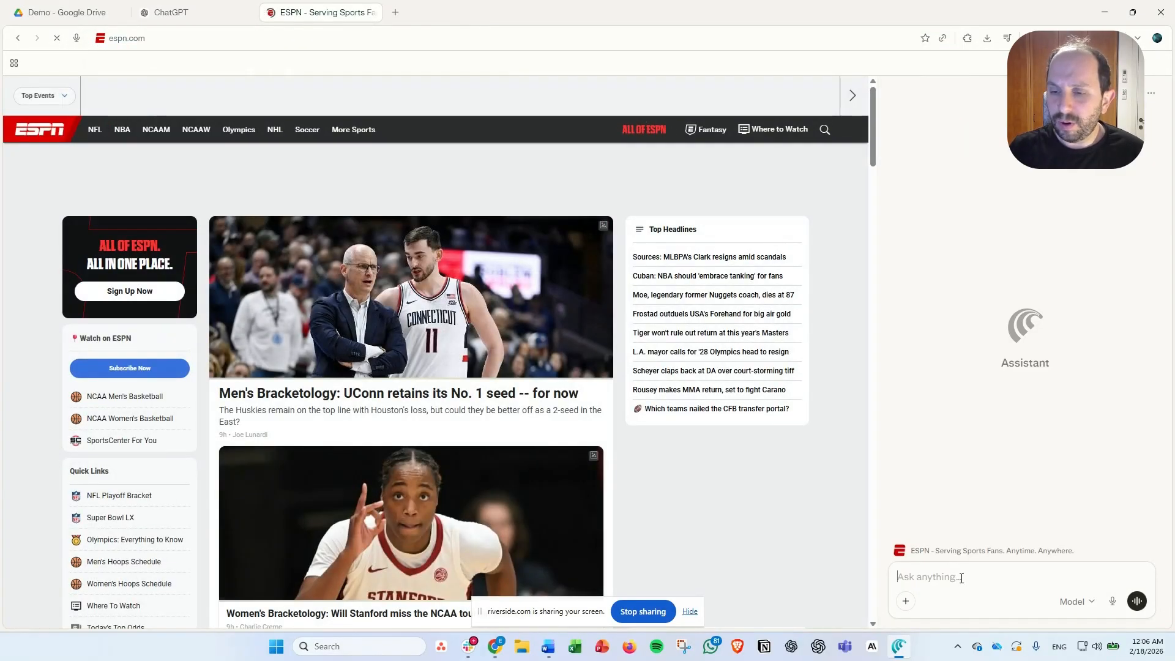
Ask the assistant on the ESPN page "Tell me the score of the latest Lakers game".
type("Tell me the score")
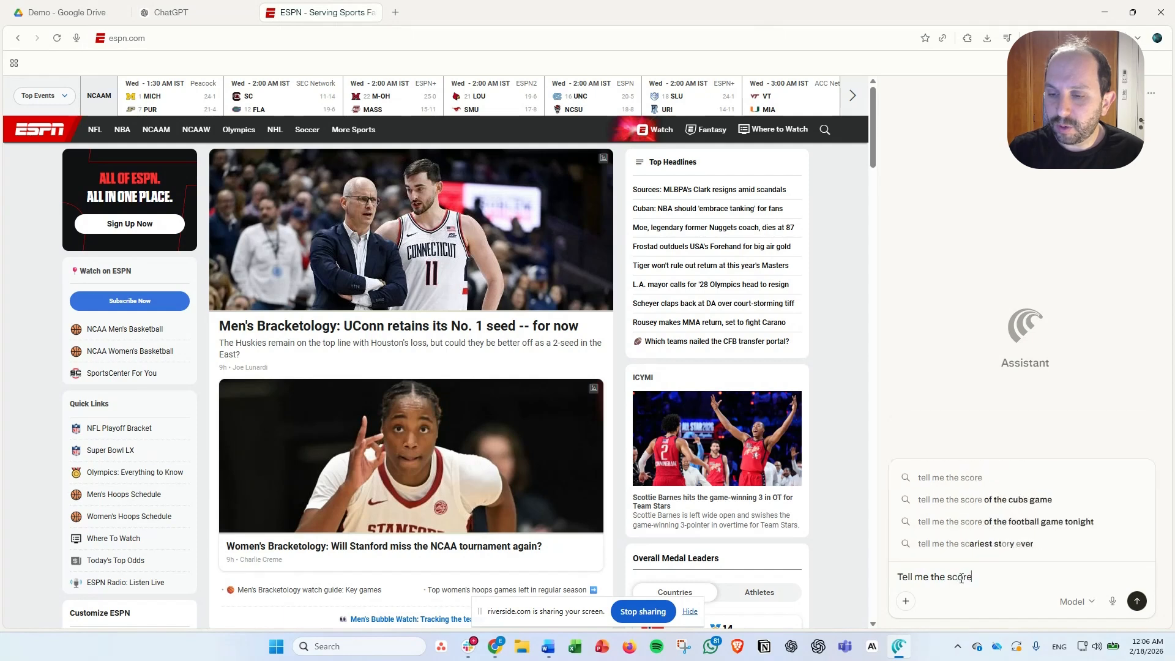
type(" of the latest Laker")
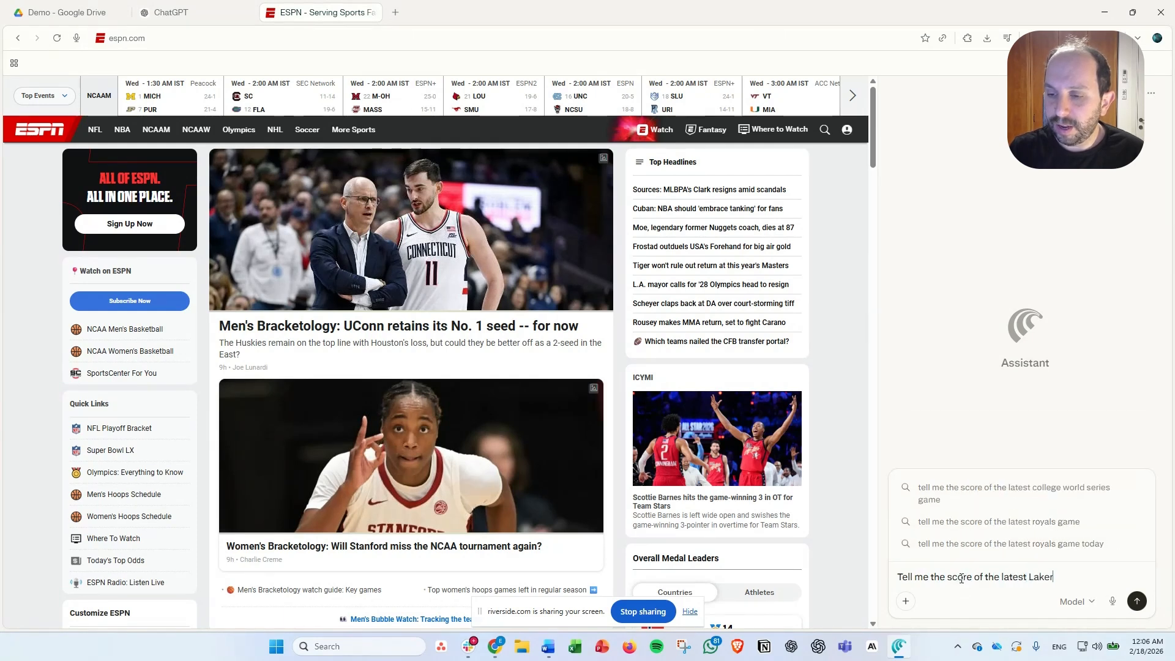
type("s game")
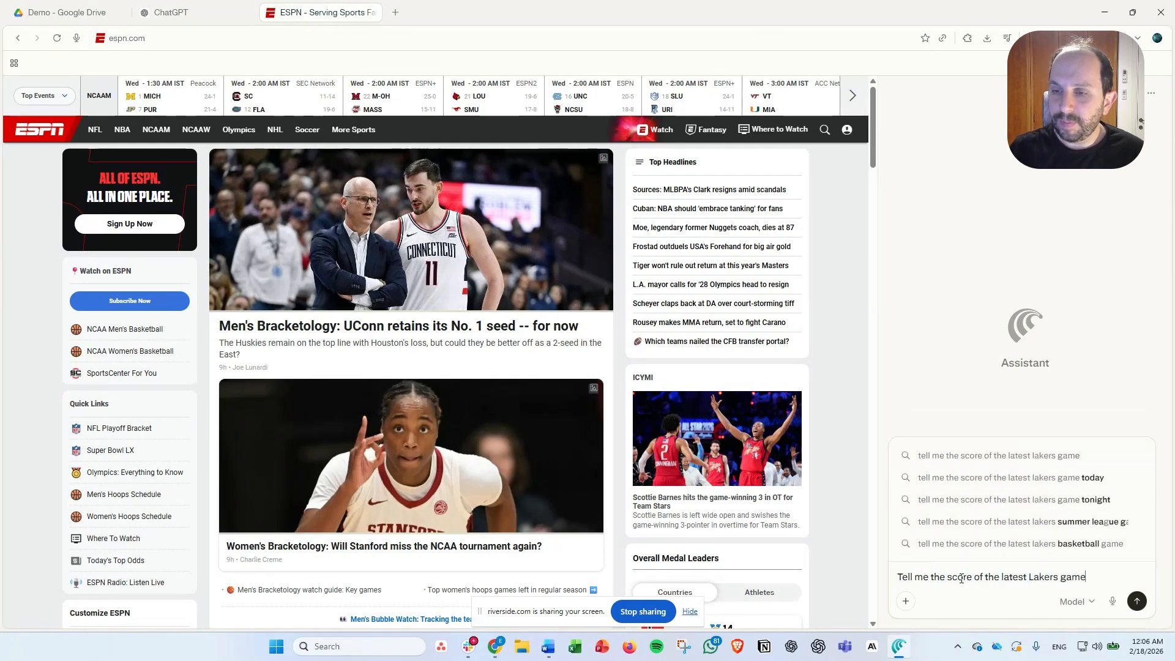
key("Return")
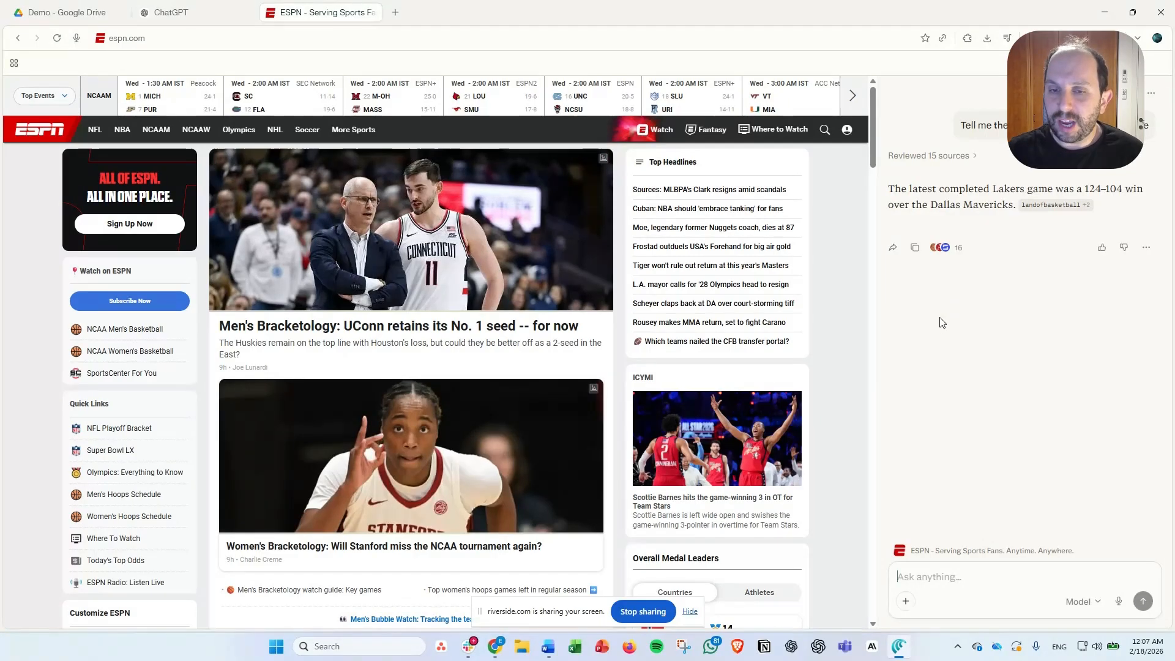
Open salesforce.com in a new tab and try to open the assistant there before returning to the LayerX console.
left_click(395, 13)
type("sales")
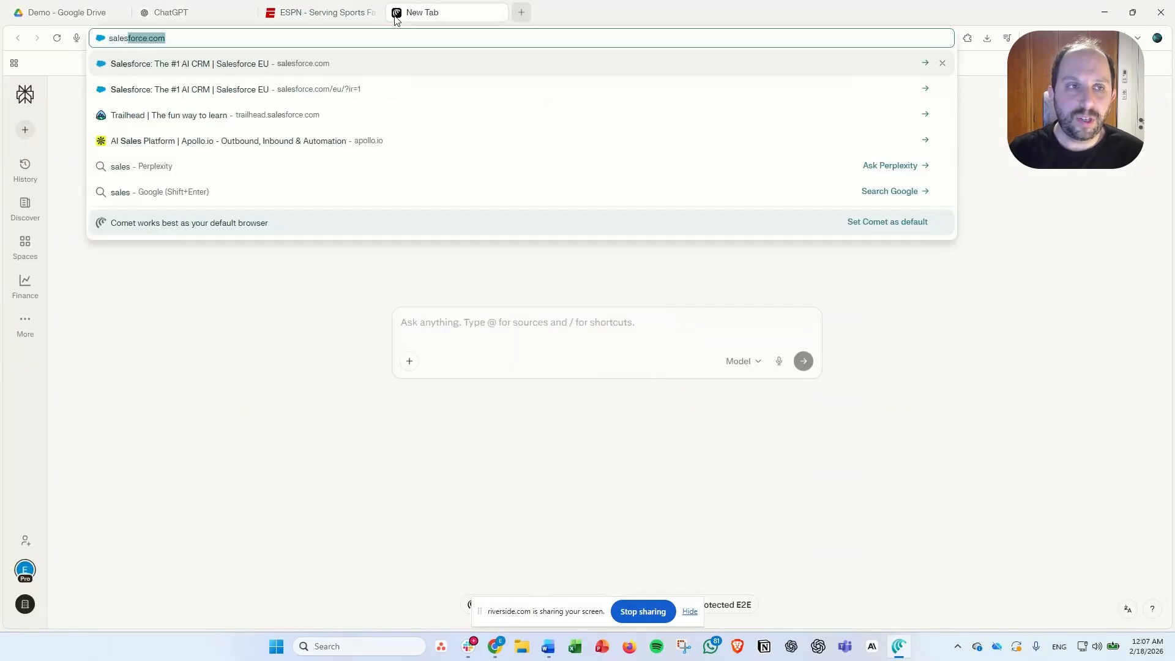
key("Return")
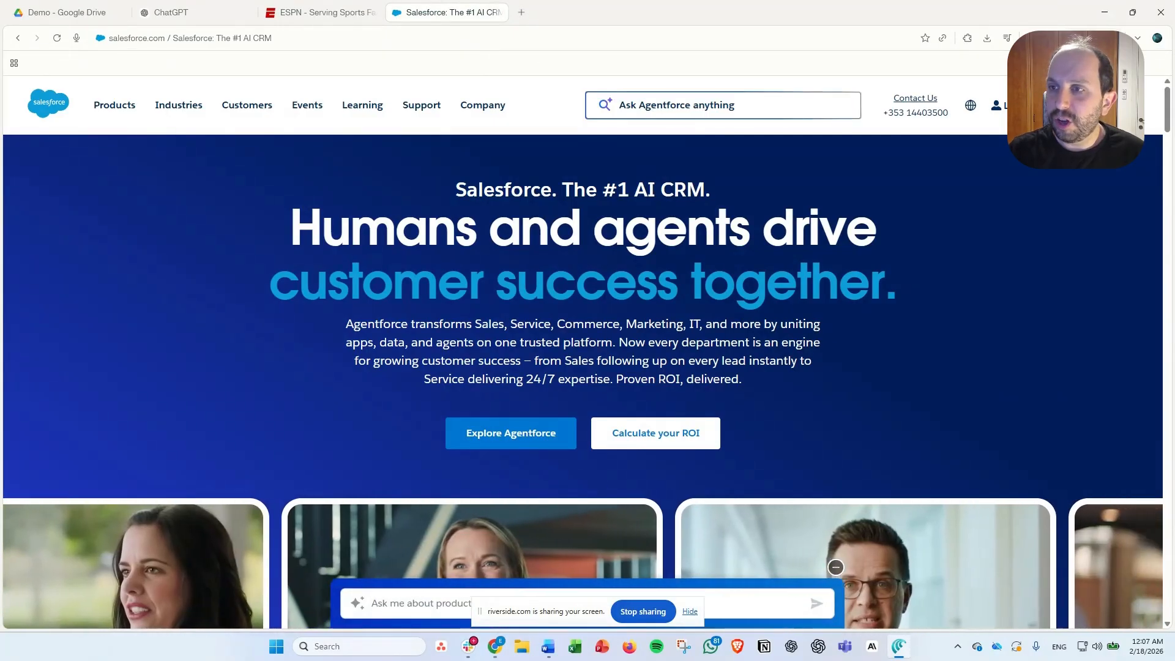
left_click(1110, 38)
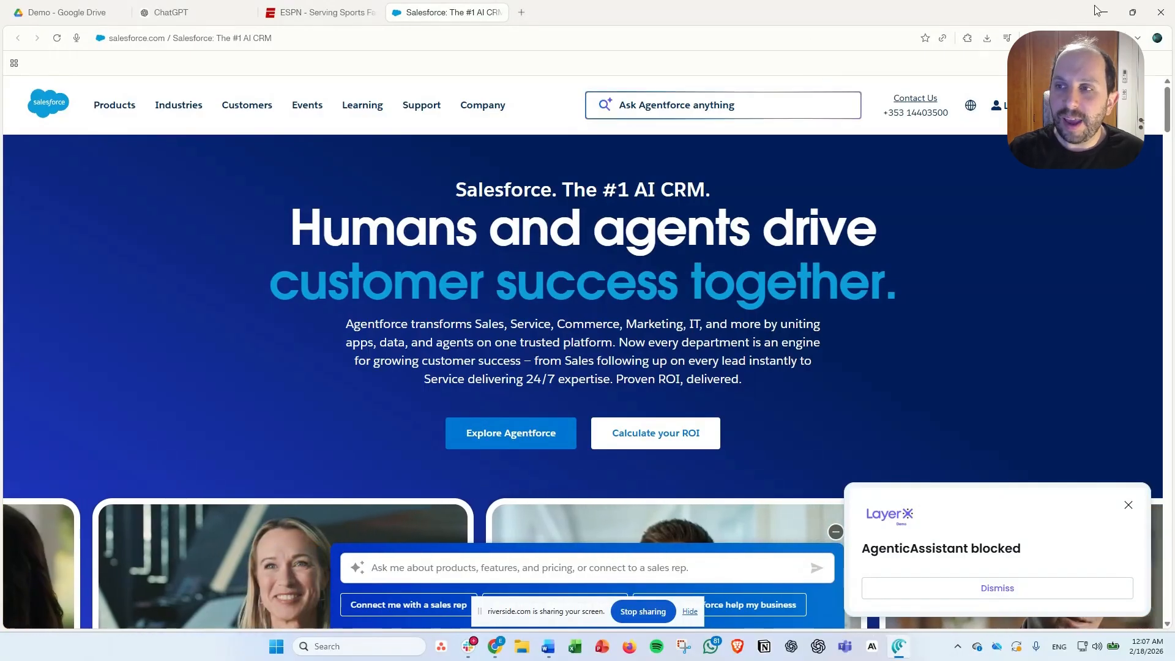
key("alt+Tab")
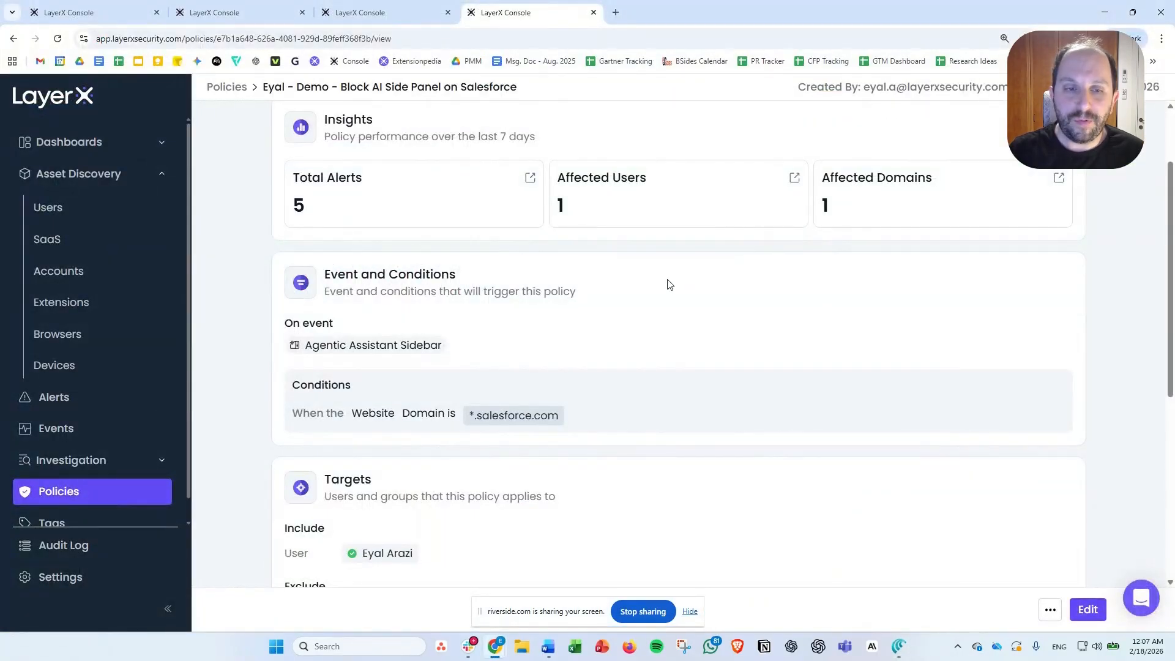